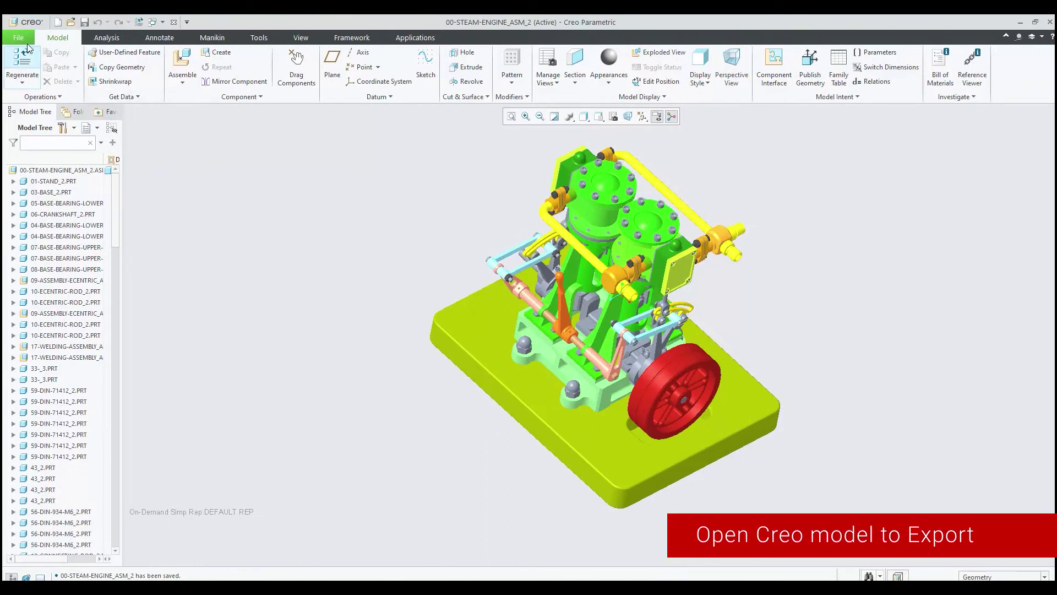
Save a copy of the steam engine assembly as BIMDeX (*.bxf) to bring up the Bxf Exporter
click(18, 37)
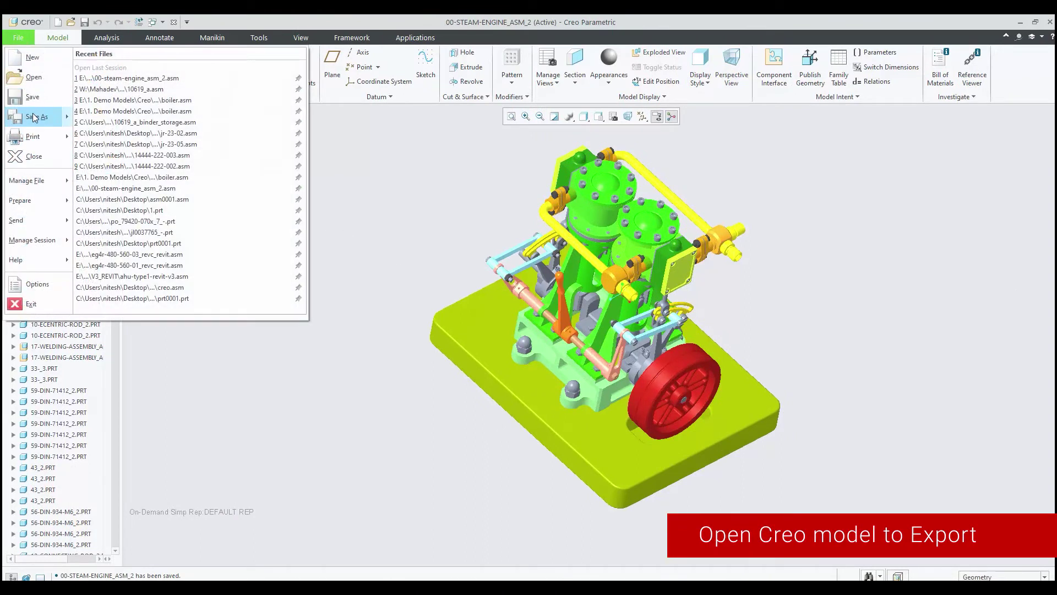
click(121, 77)
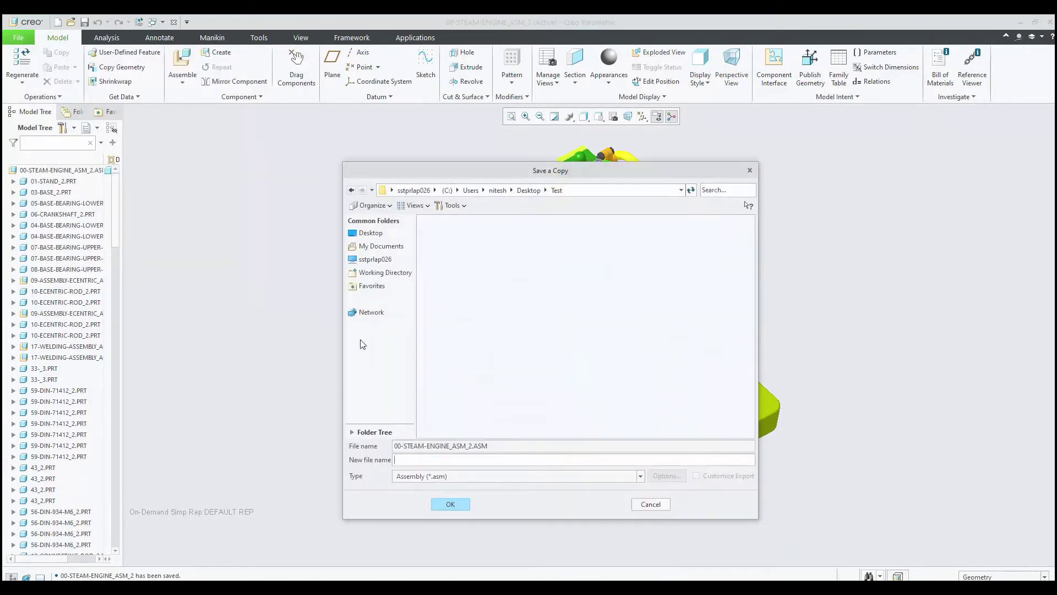
click(446, 478)
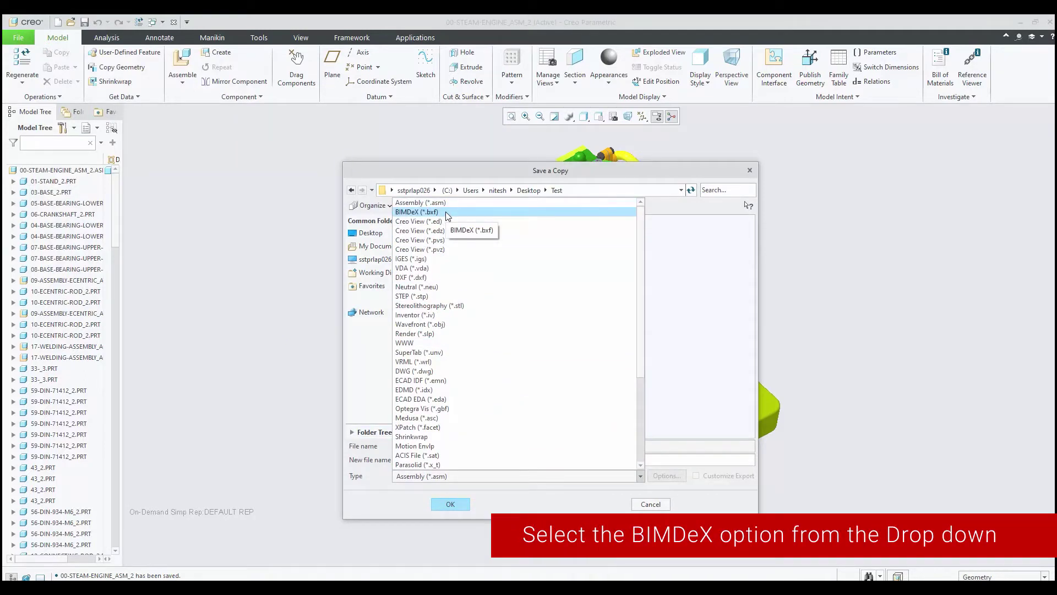
click(445, 212)
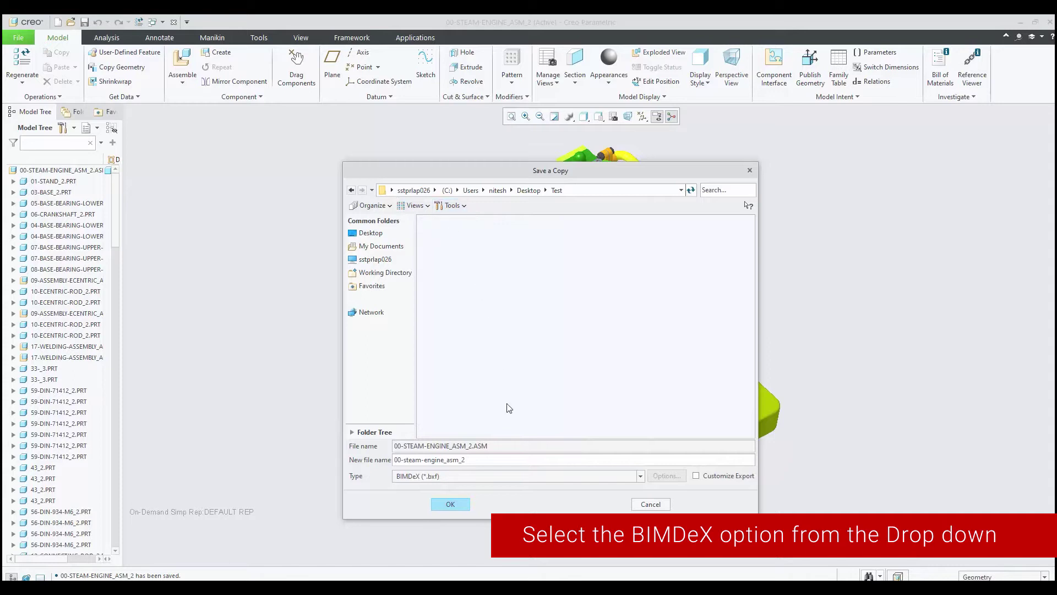
click(450, 503)
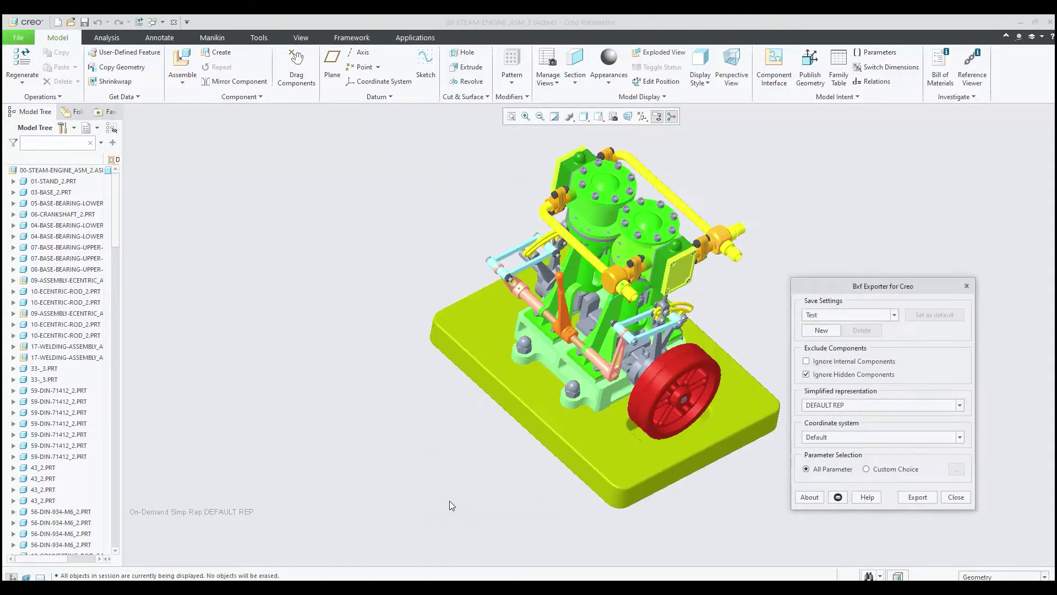
Add a TestDemo export setting, make it the default, and view the simplified representations
drag(838, 287, 832, 223)
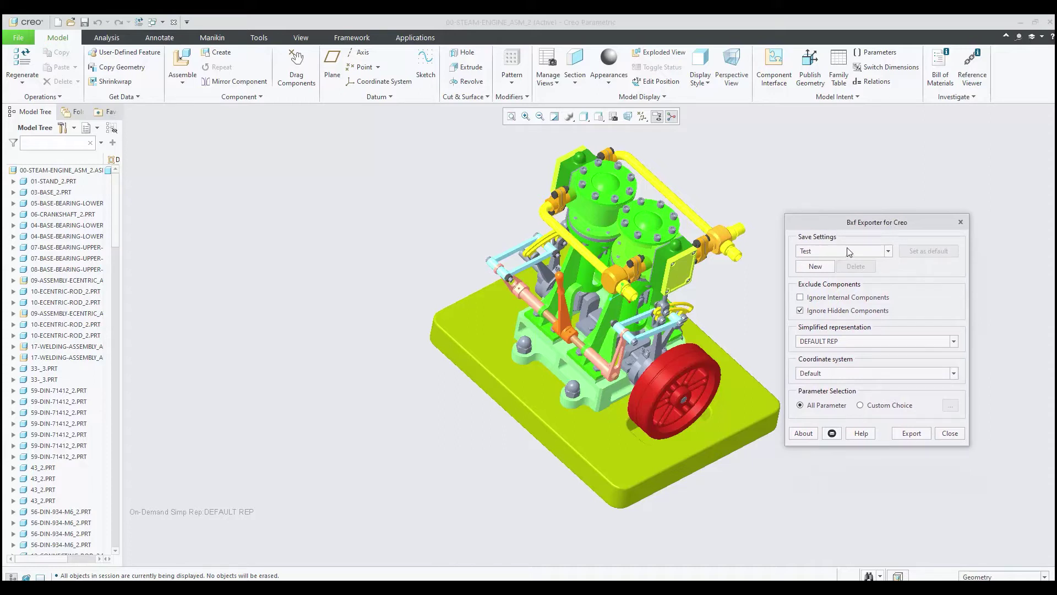
click(818, 267)
text(TestDemo)
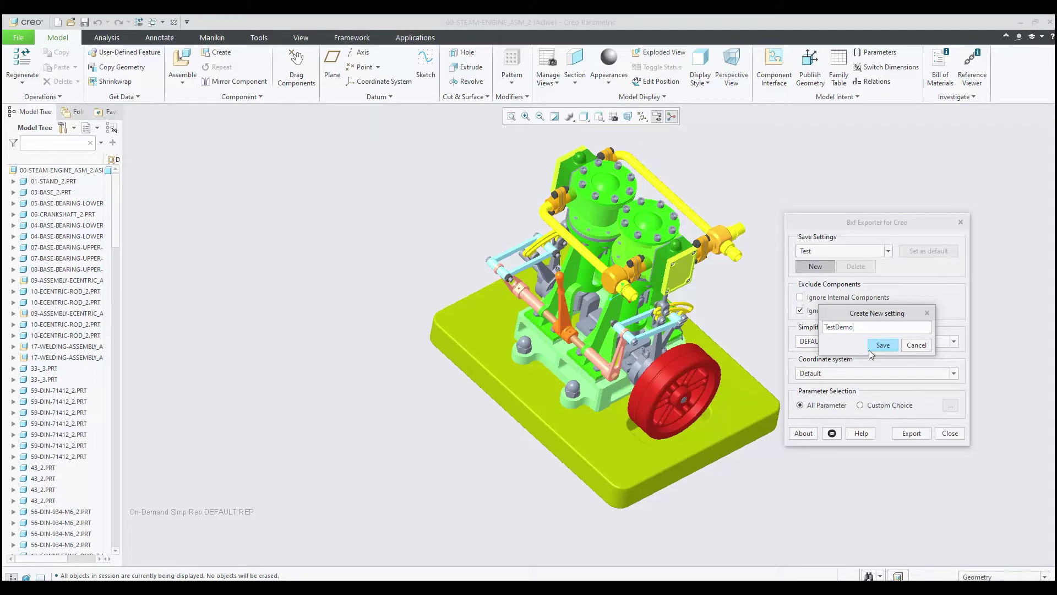
click(880, 346)
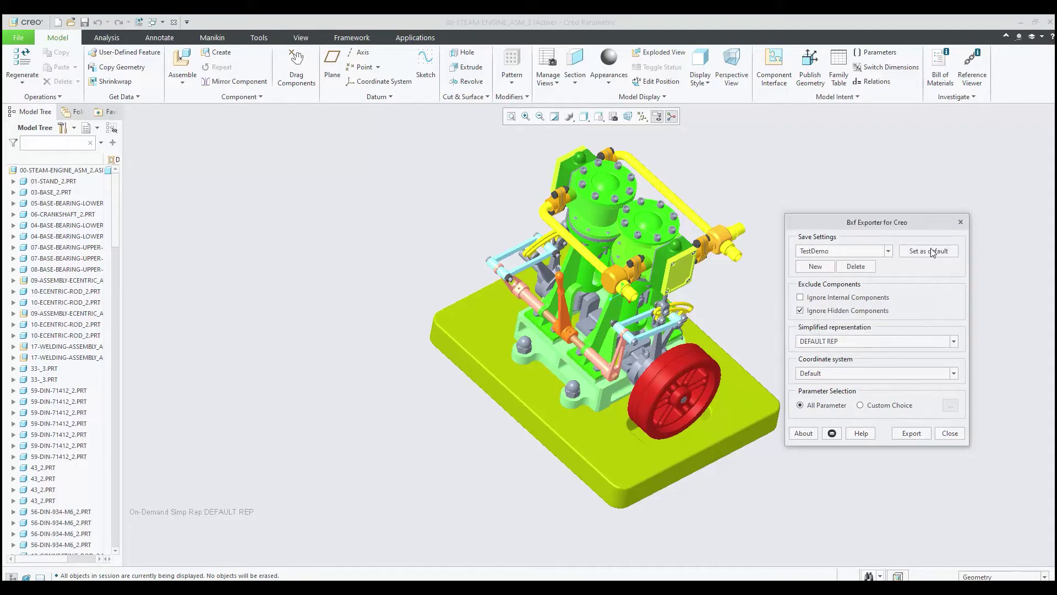
click(923, 253)
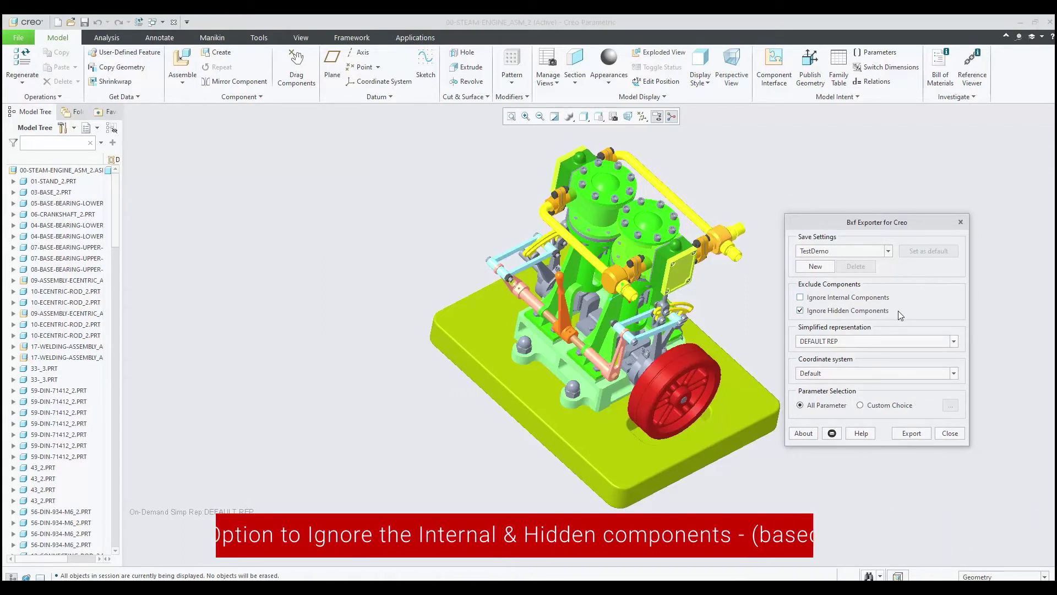
click(870, 340)
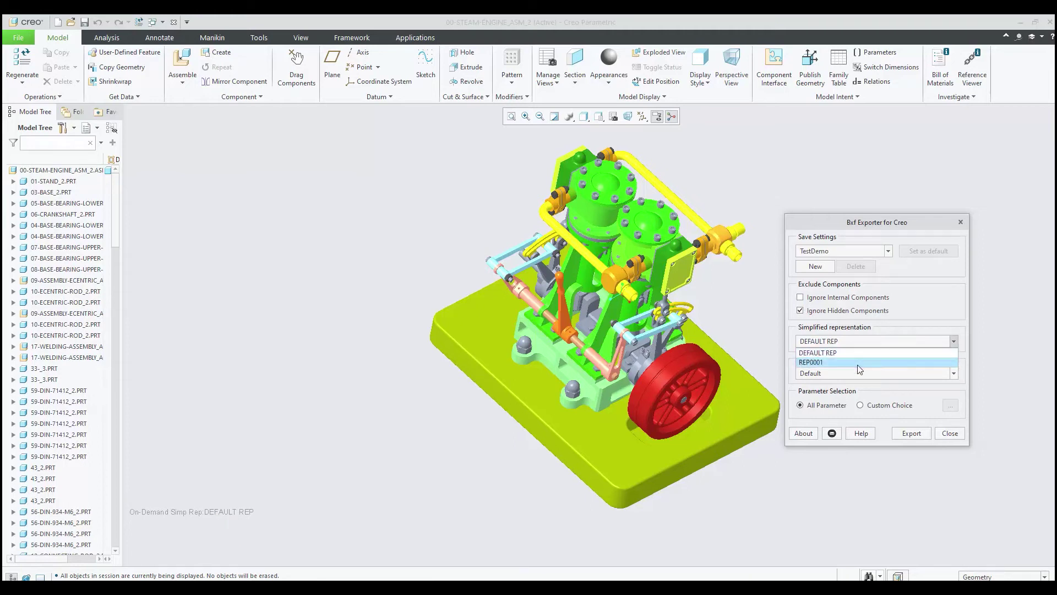
click(858, 362)
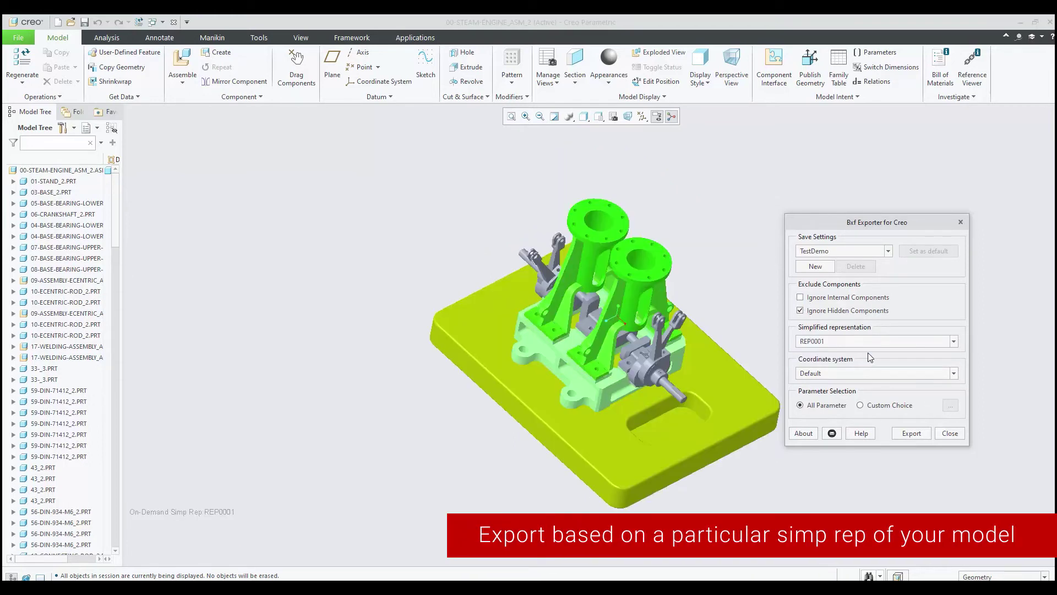
click(870, 342)
click(854, 351)
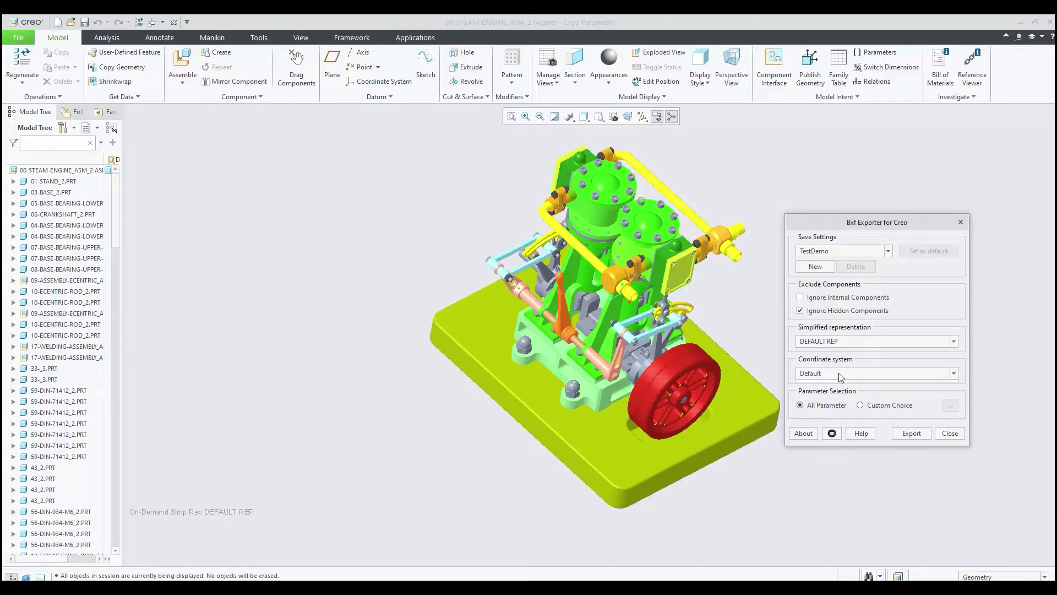
click(839, 373)
click(836, 394)
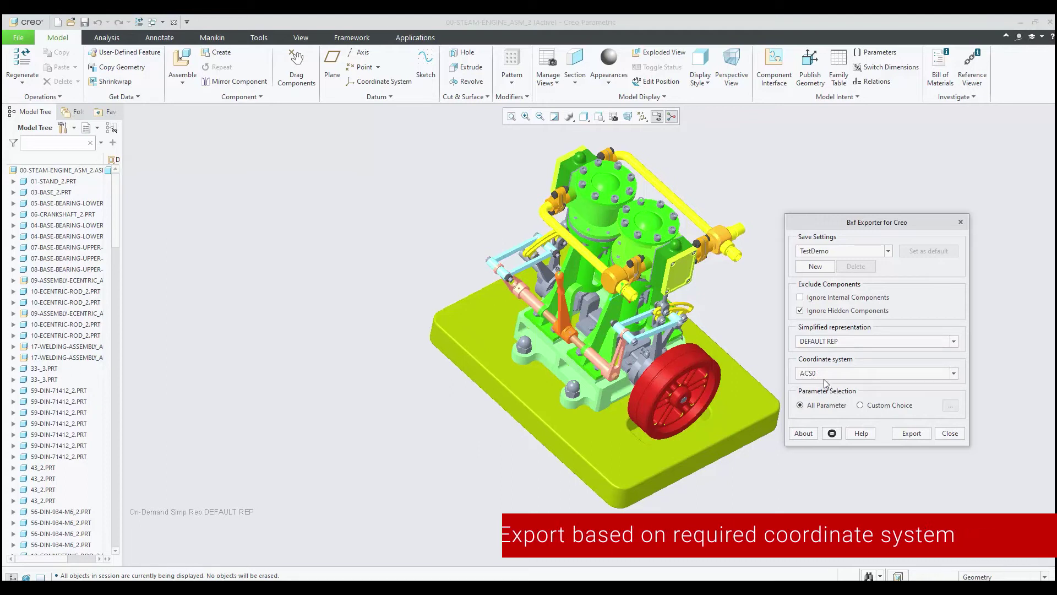
click(830, 374)
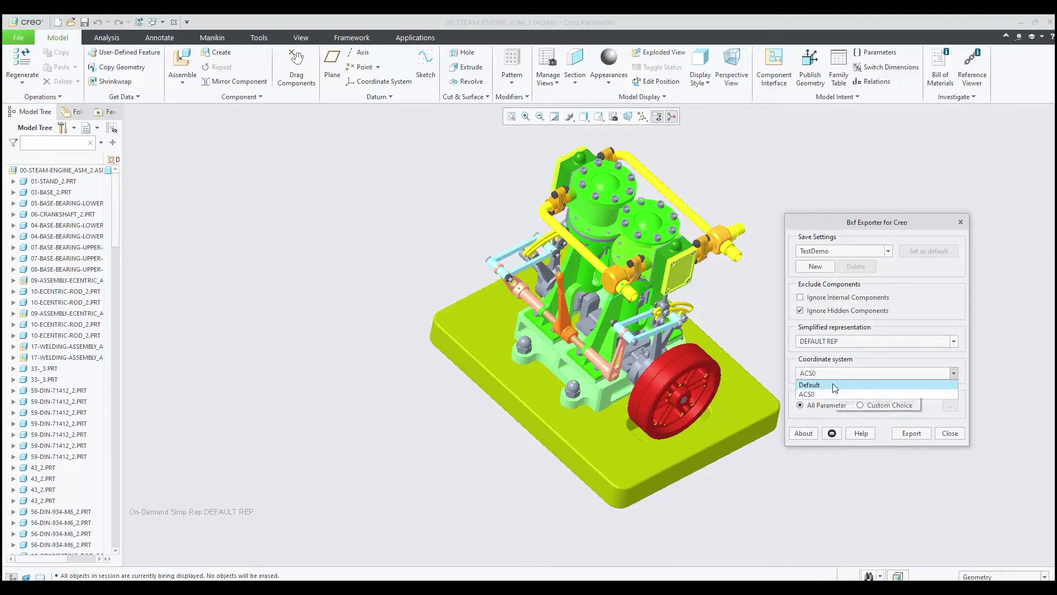
click(834, 386)
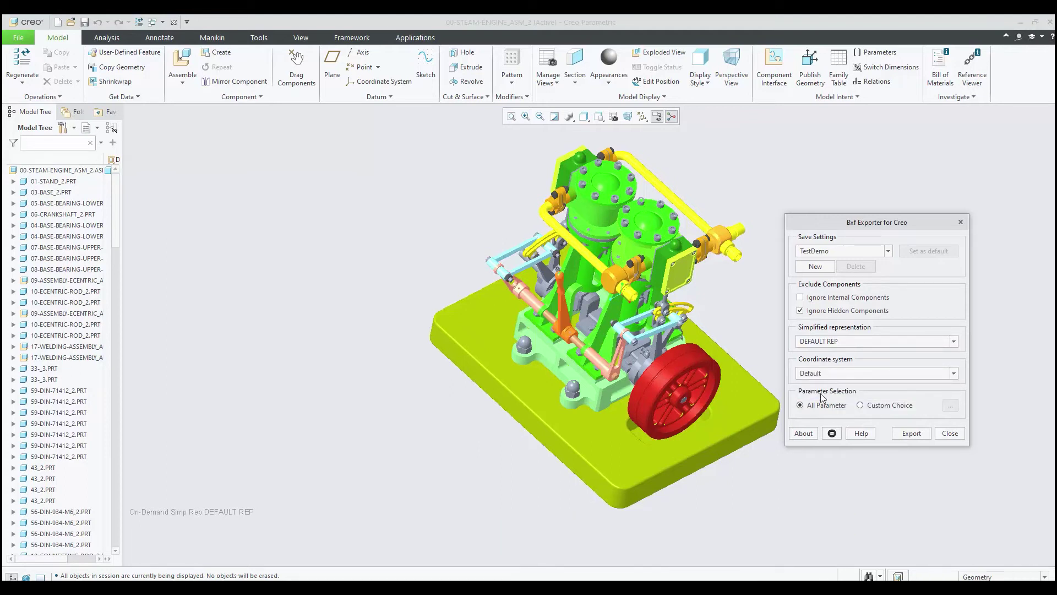
Set Custom Choice parameters without COGY, COGZ, part status and PTC_MATERIAL_NAME, then revert to All Parameter
click(861, 405)
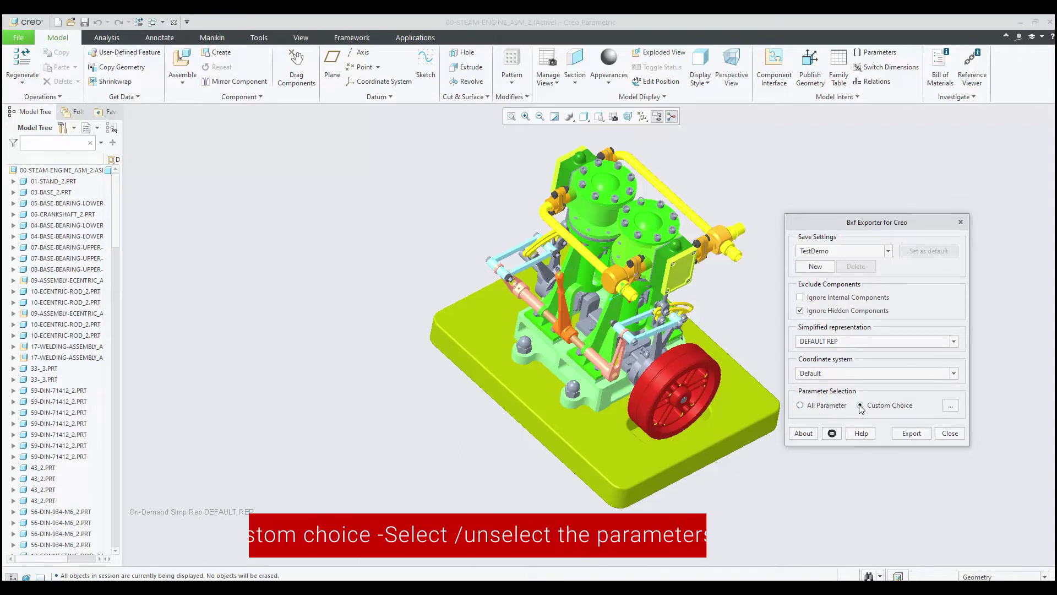
click(950, 407)
drag(956, 372, 925, 308)
drag(1010, 428, 1003, 436)
ctrl+click(904, 420)
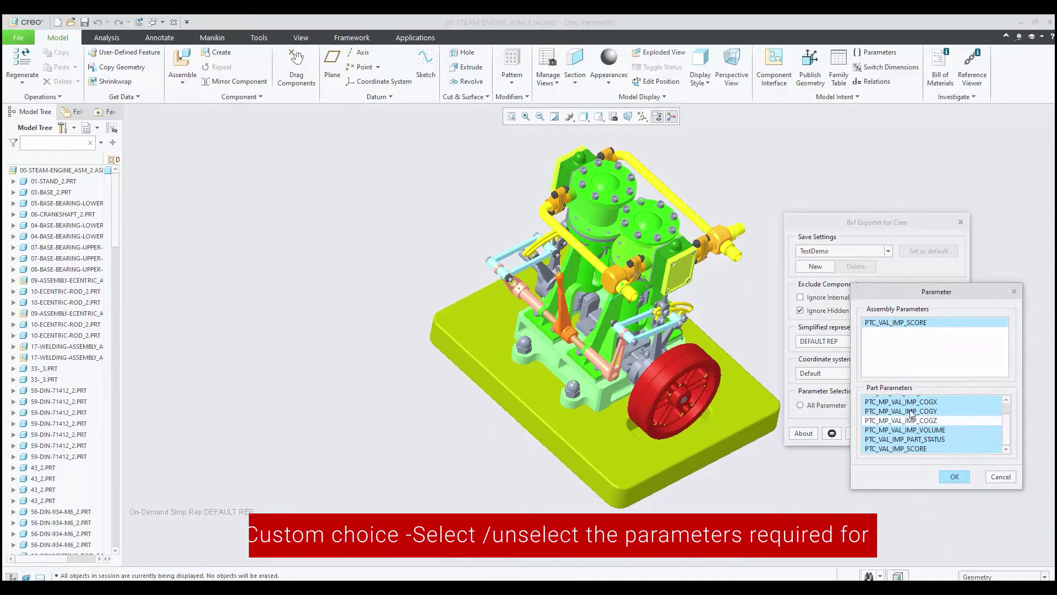
ctrl+click(915, 440)
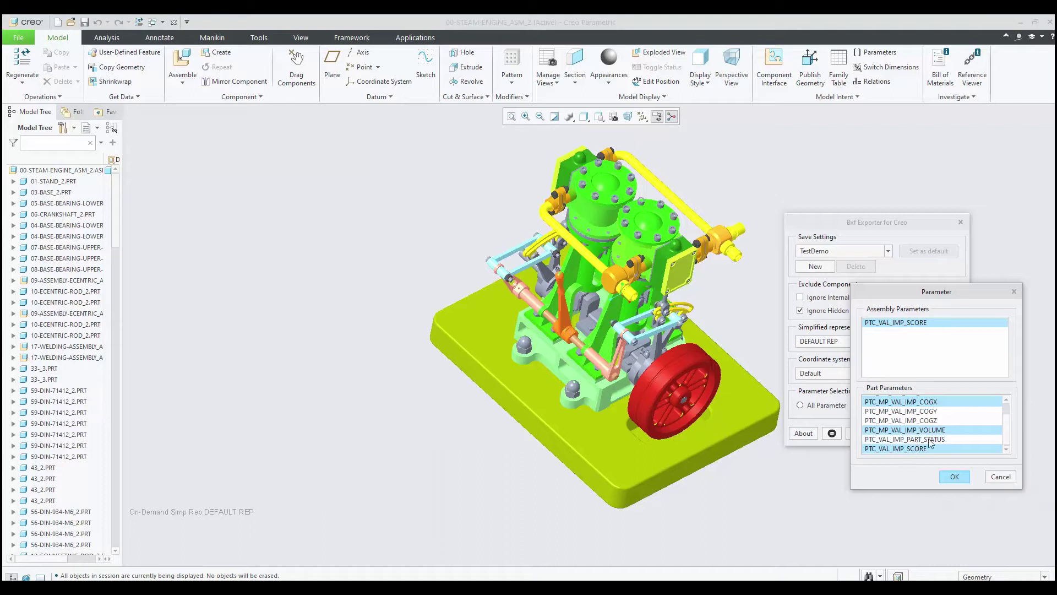
scroll(930, 442, up, 1)
ctrl+click(907, 404)
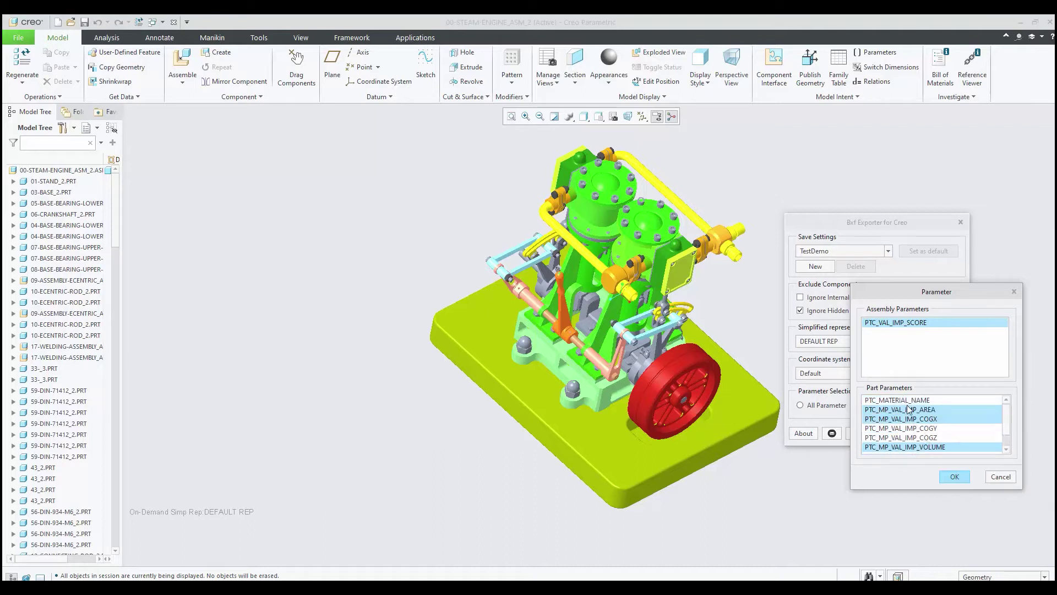
click(955, 478)
click(955, 477)
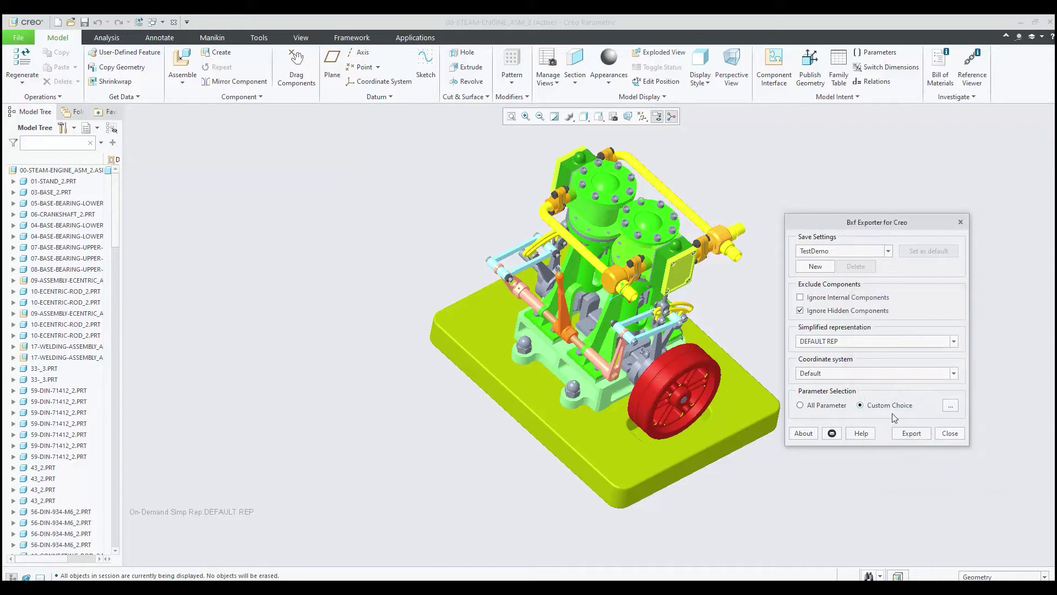
click(800, 405)
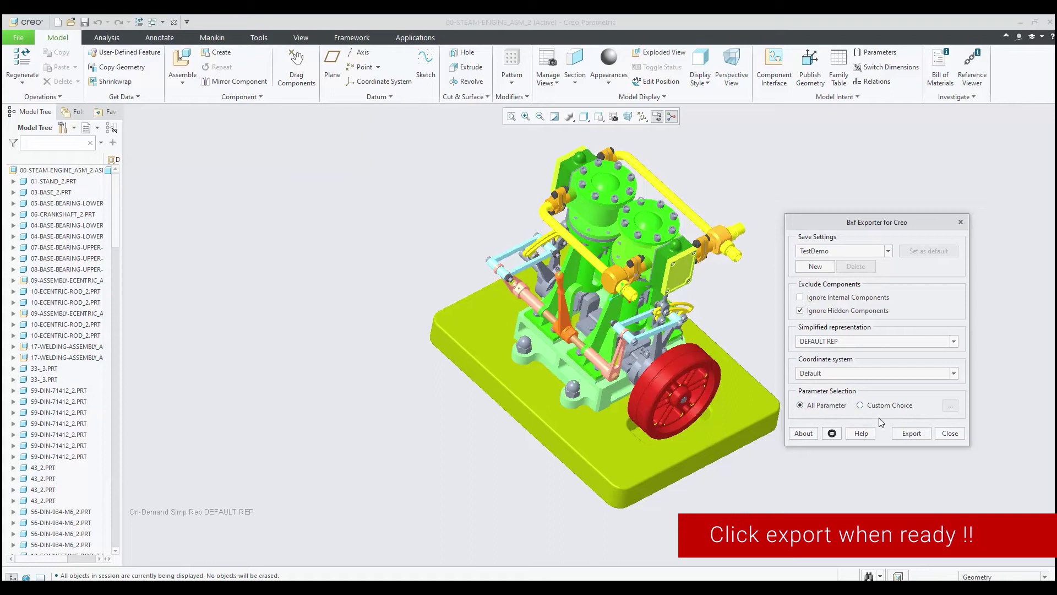
Export the assembly to BXF and dismiss the Exported Successfully message
click(908, 435)
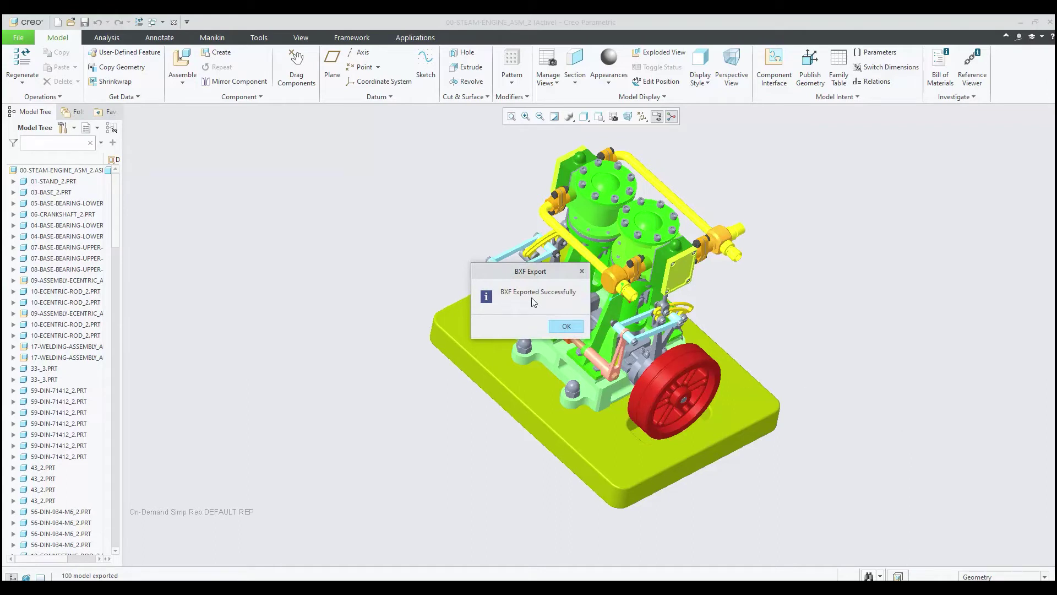
click(560, 326)
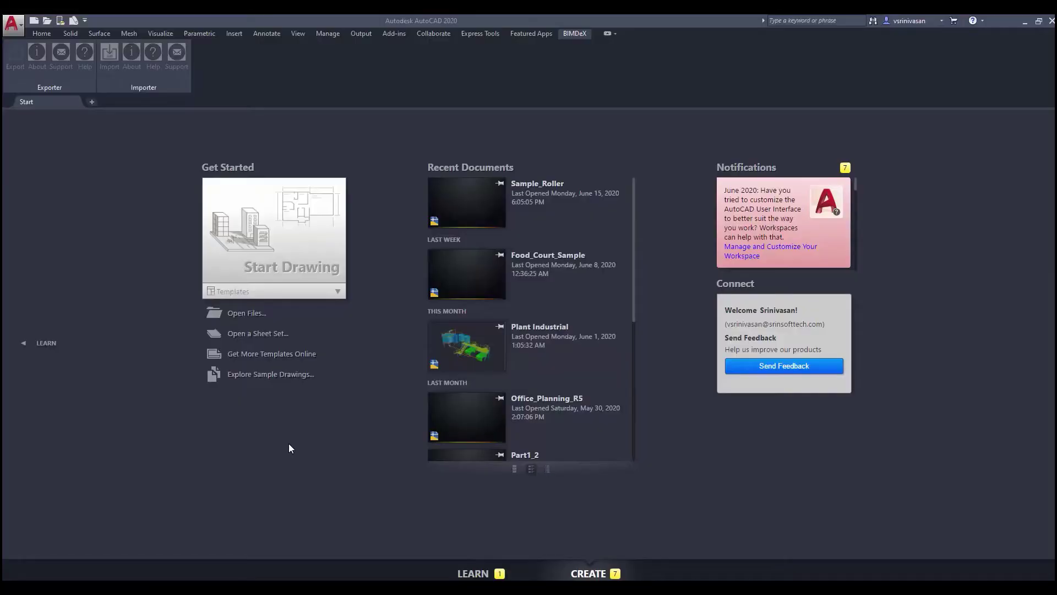
In a new drawing, load 00-steam-engine_asm_2.bxf into the BIMDeX Importer and preview import types
click(262, 250)
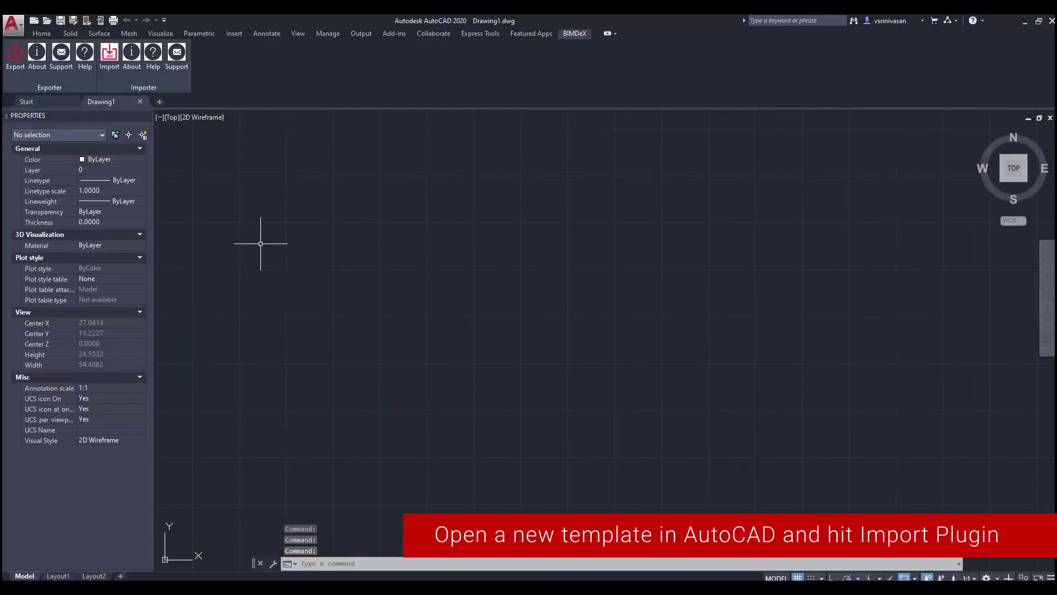
click(111, 62)
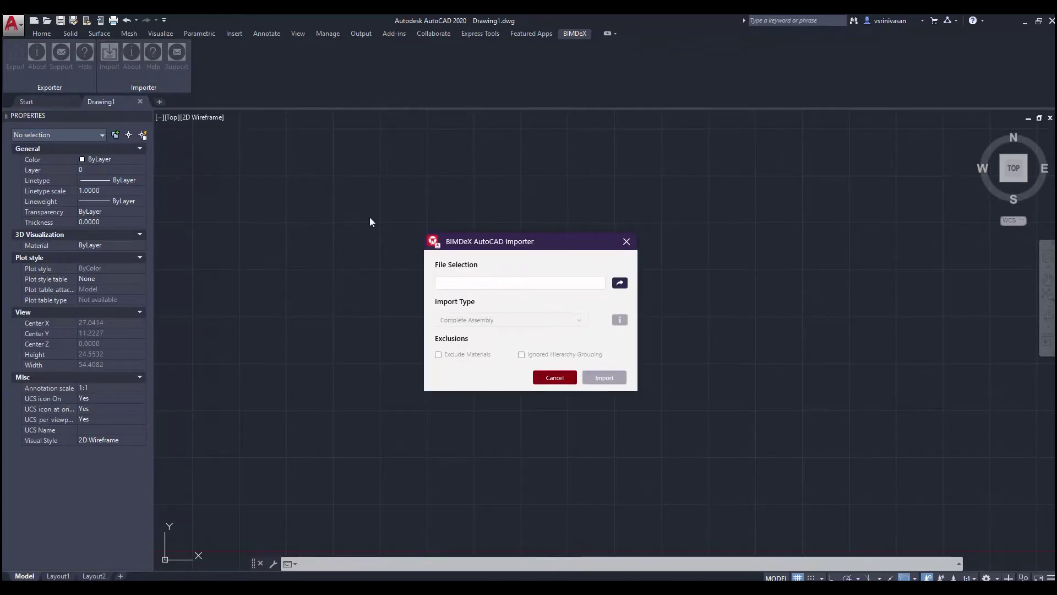
click(618, 284)
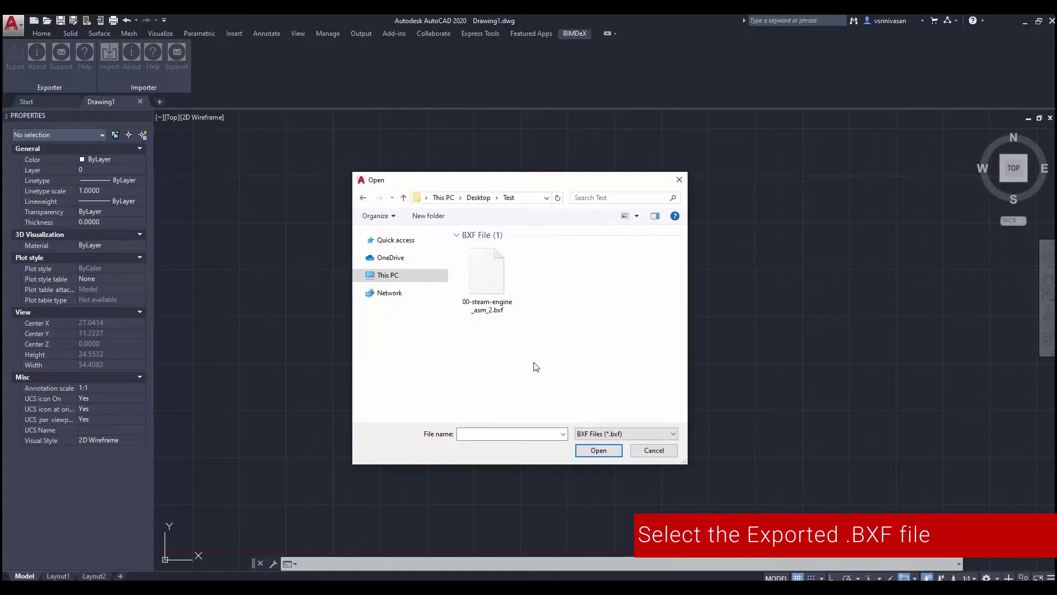
click(500, 302)
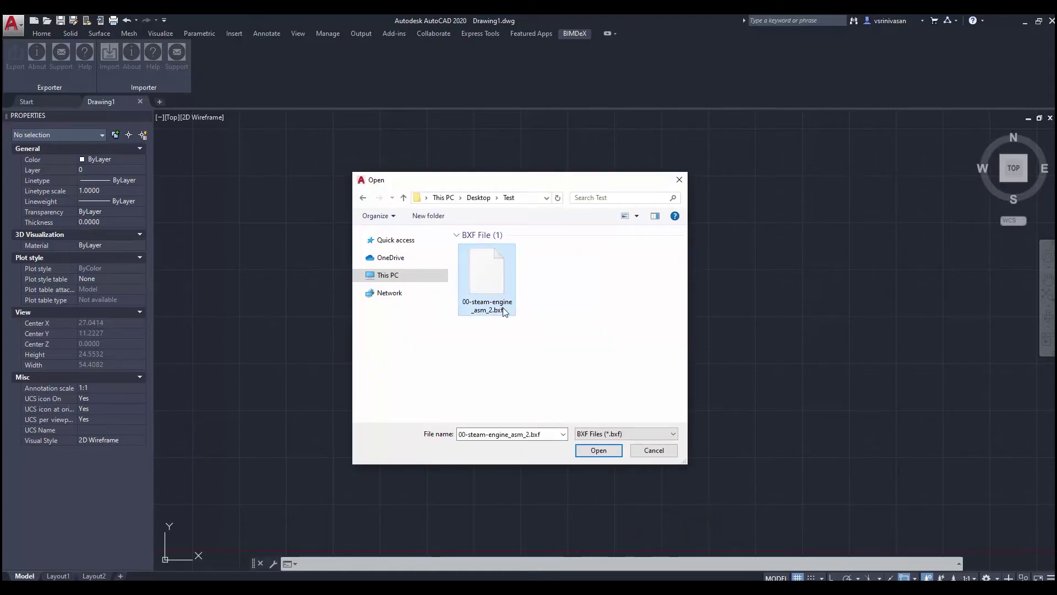
click(598, 451)
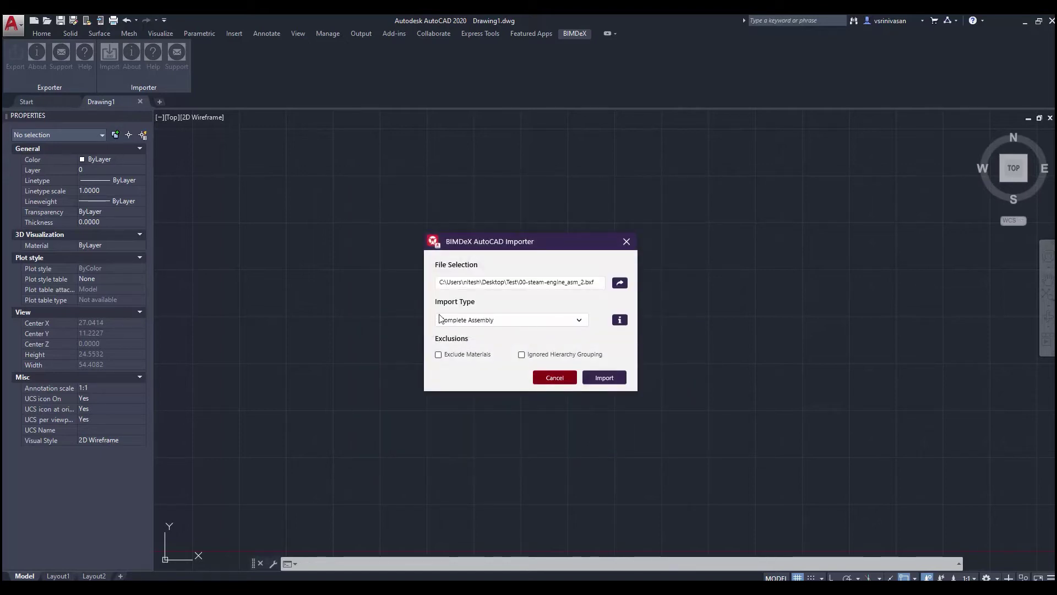
click(621, 322)
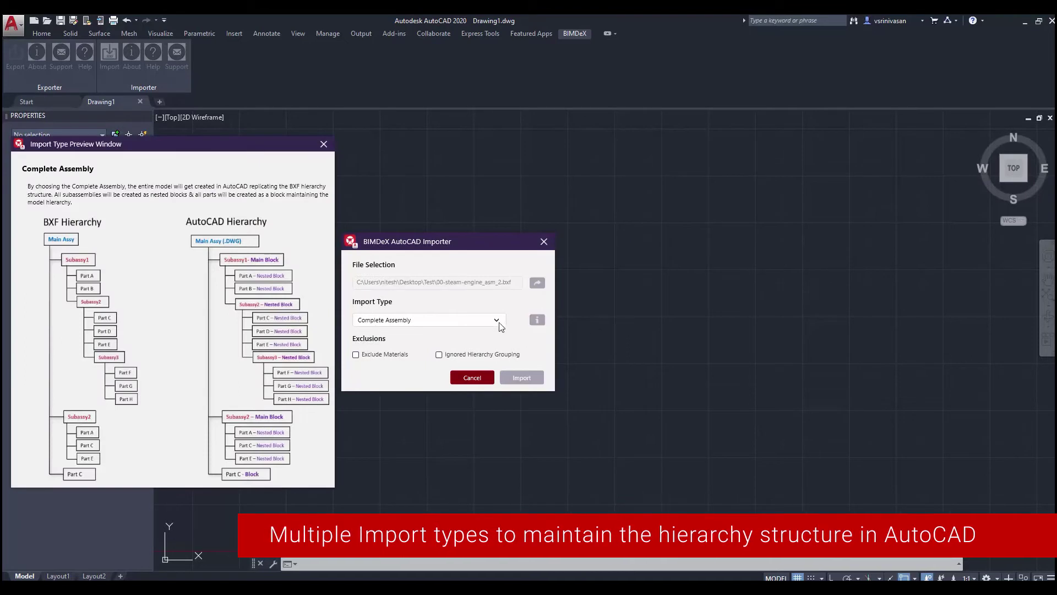
Preview the Flat SubAssembly, Flat Assembly and Flat Part import types
click(484, 320)
click(401, 353)
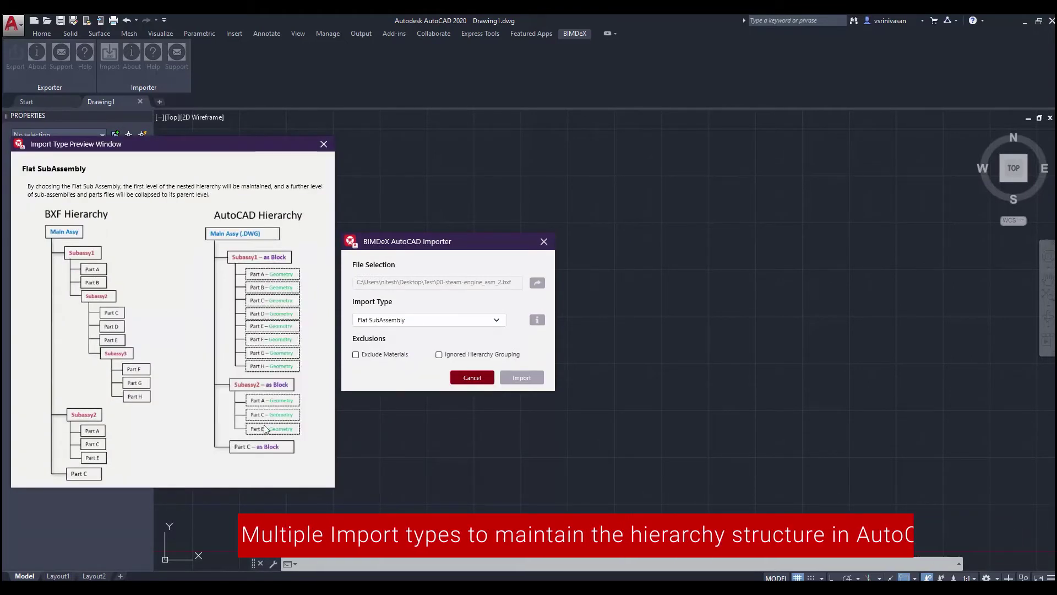
click(388, 325)
click(375, 367)
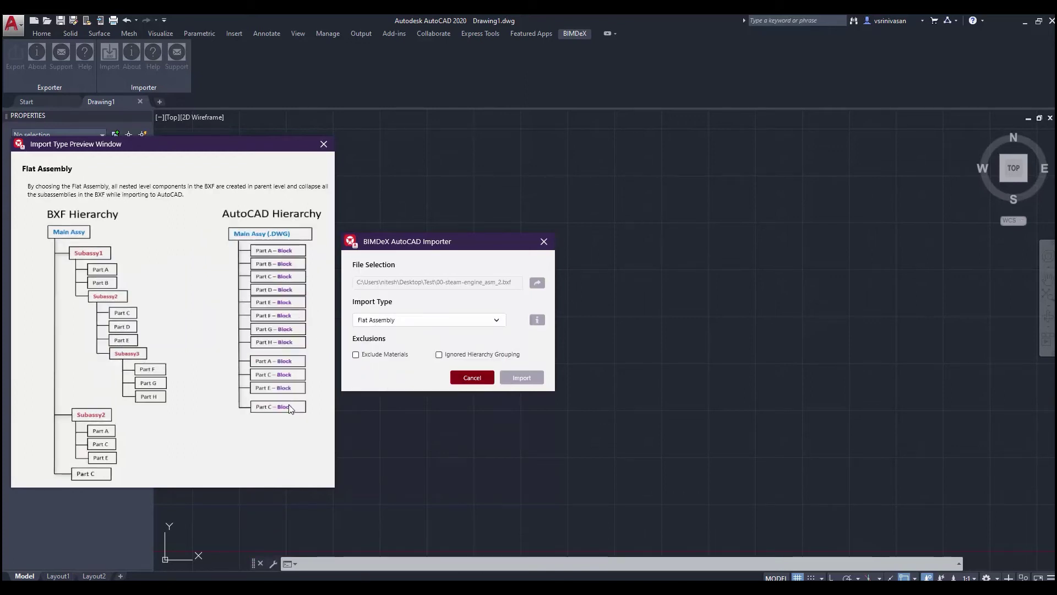
click(372, 325)
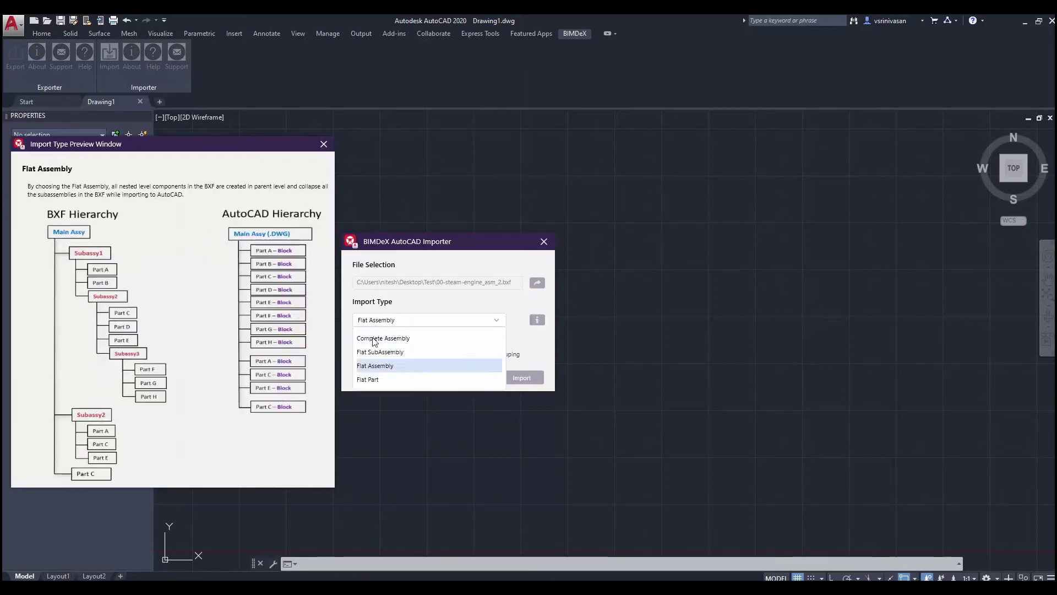
click(373, 385)
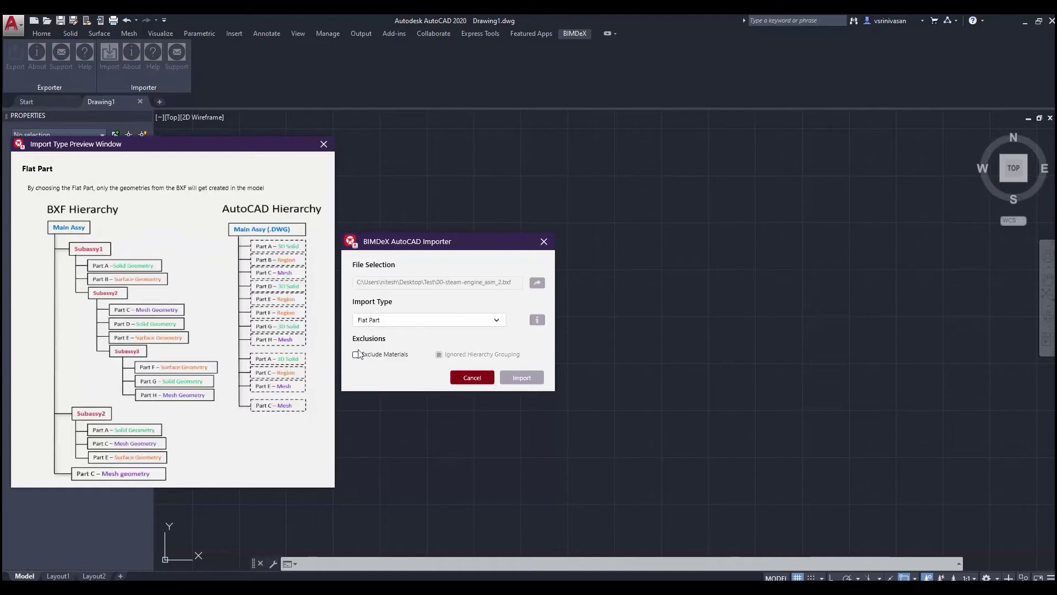
Close the preview and import the file as a Complete Assembly
click(324, 144)
click(461, 324)
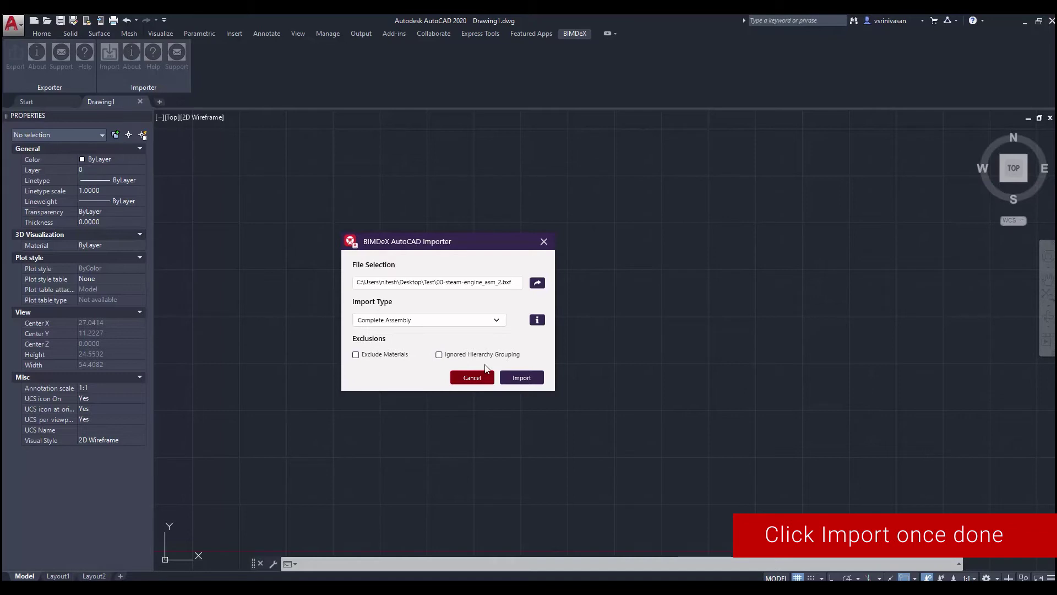
click(532, 383)
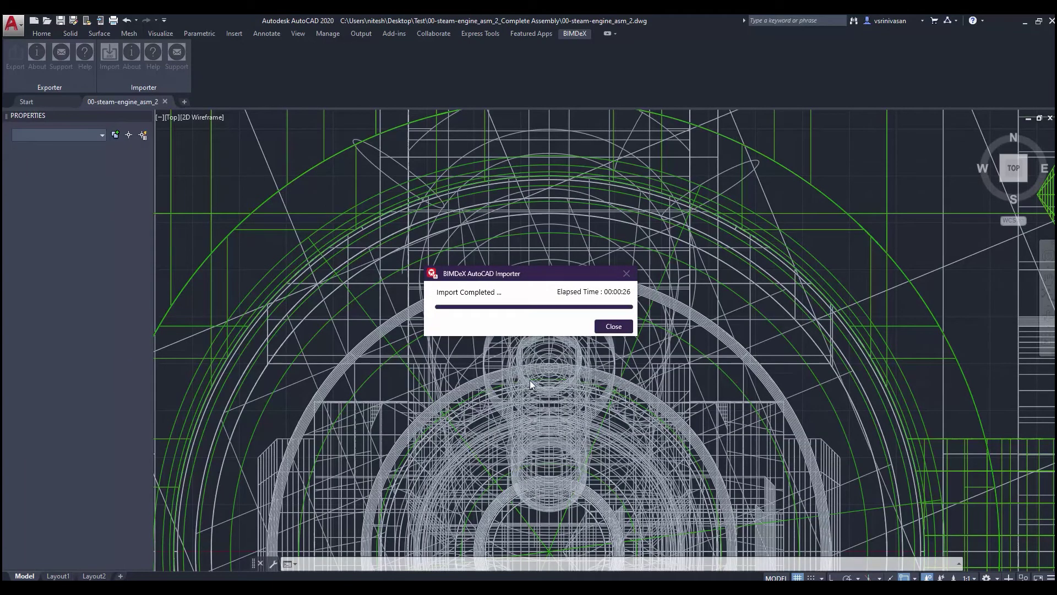
Dismiss the import-completed message and show the assembly from the 3D home view
click(614, 327)
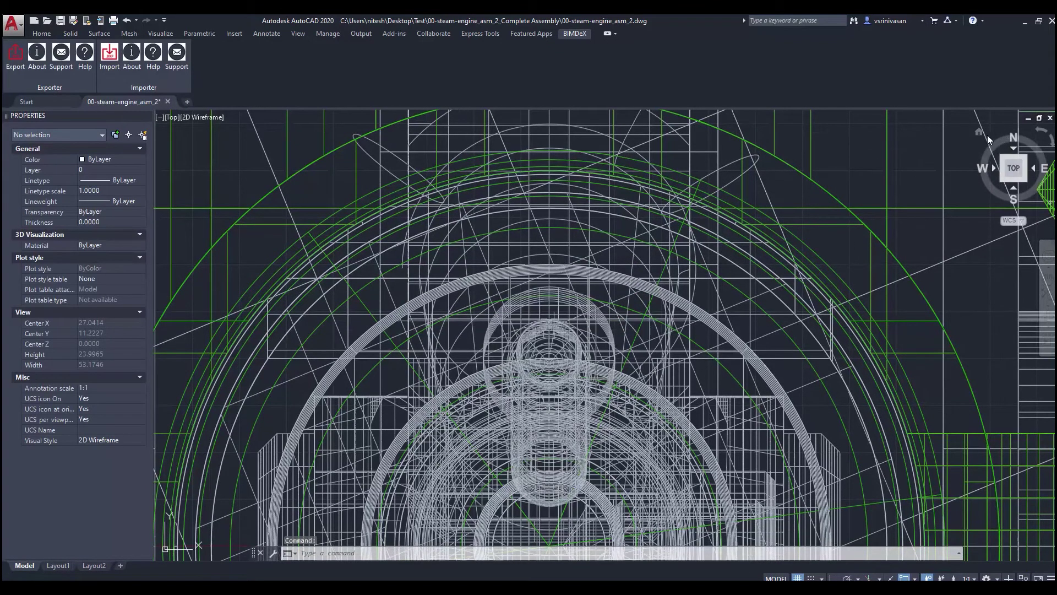
click(978, 133)
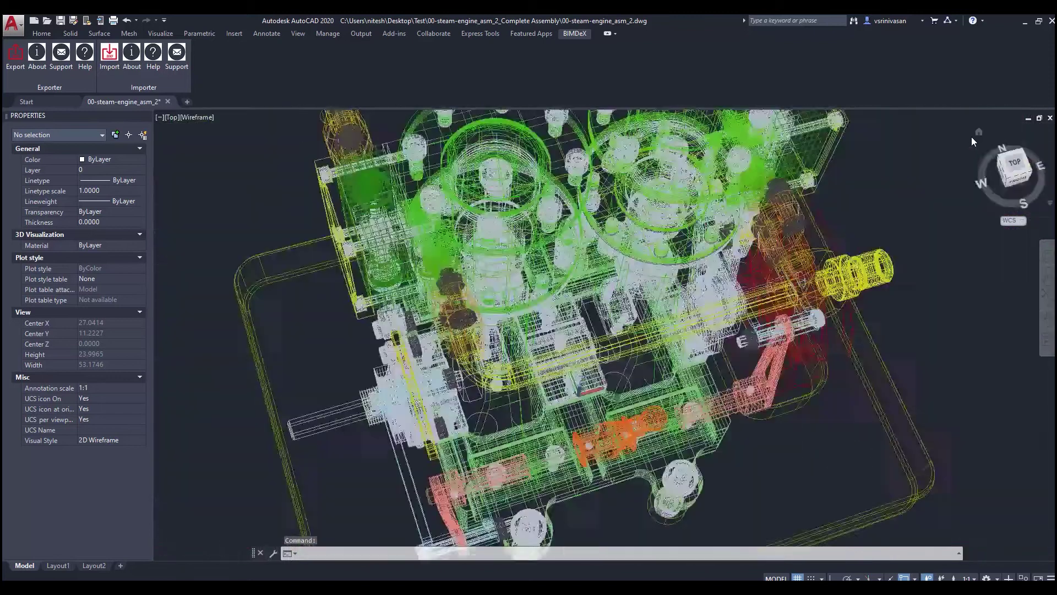
Switch the steam engine to the Shaded visual style, zooming and orbiting around it
drag(1019, 153, 1006, 168)
click(233, 118)
click(267, 192)
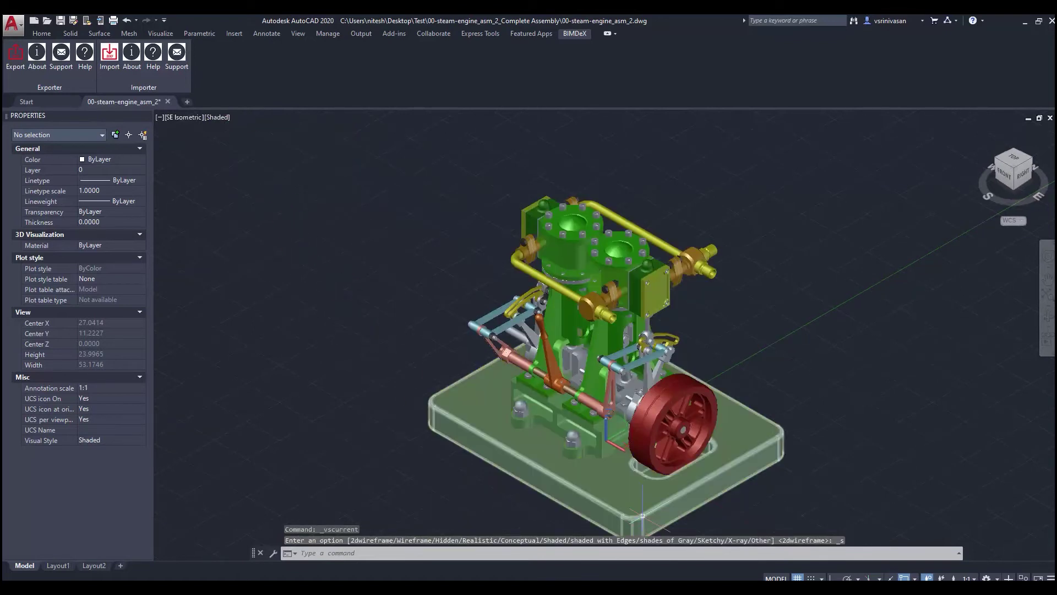
scroll(650, 496, down, 1)
mouse_move(669, 430)
shift+middle_down()
mouse_move(243, 380)
mouse_move(111, 382)
mouse_move(217, 391)
mouse_move(335, 427)
mouse_move(477, 448)
mouse_move(668, 458)
shift+middle_up()
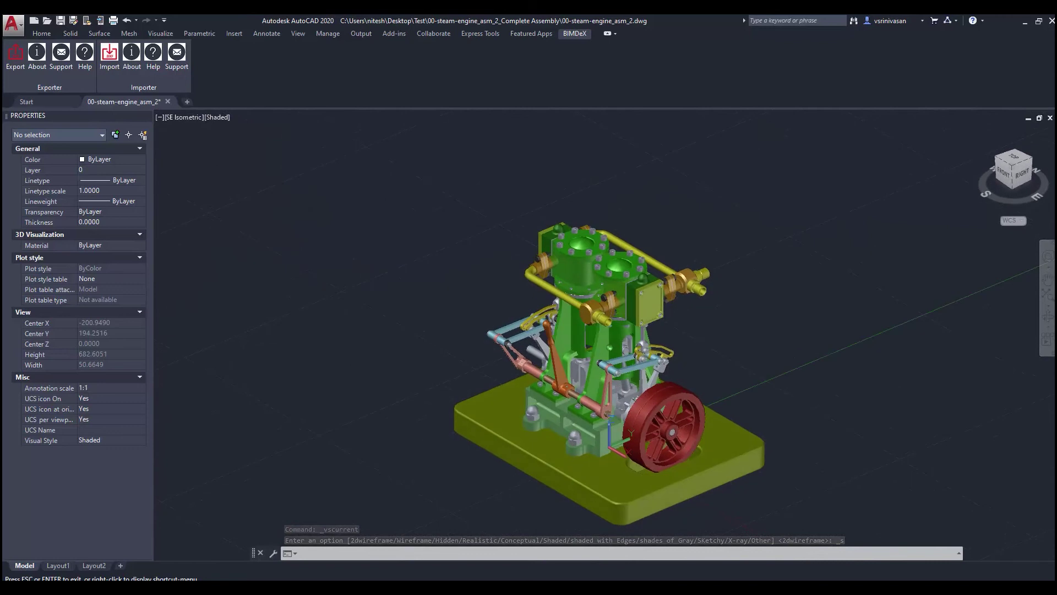
scroll(668, 458, up, 3)
scroll(668, 459, down, 1)
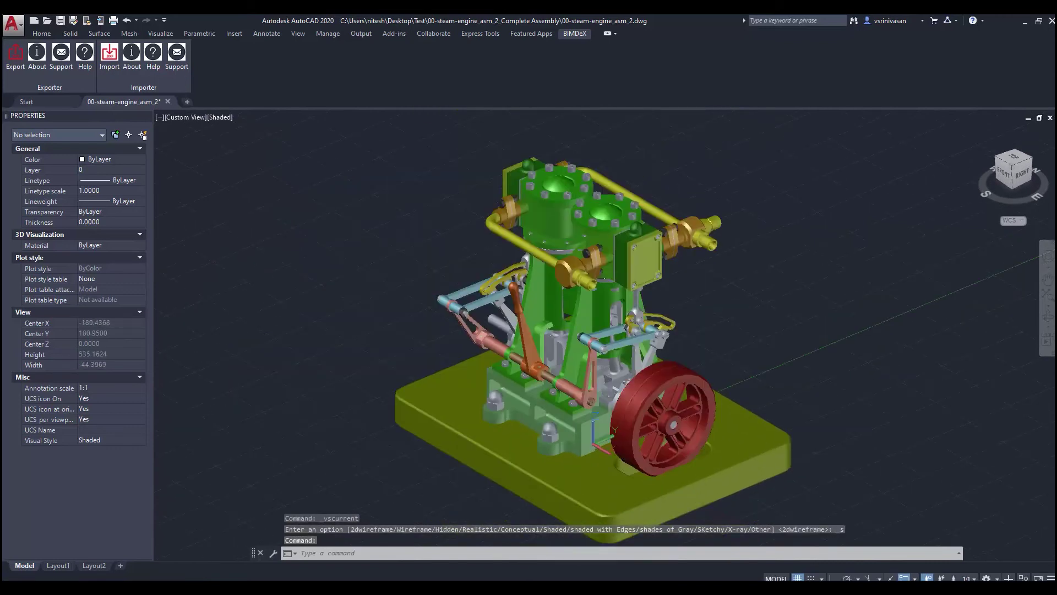
Open the flywheel block 35_1 in the block editor
click(665, 375)
text(bedit)
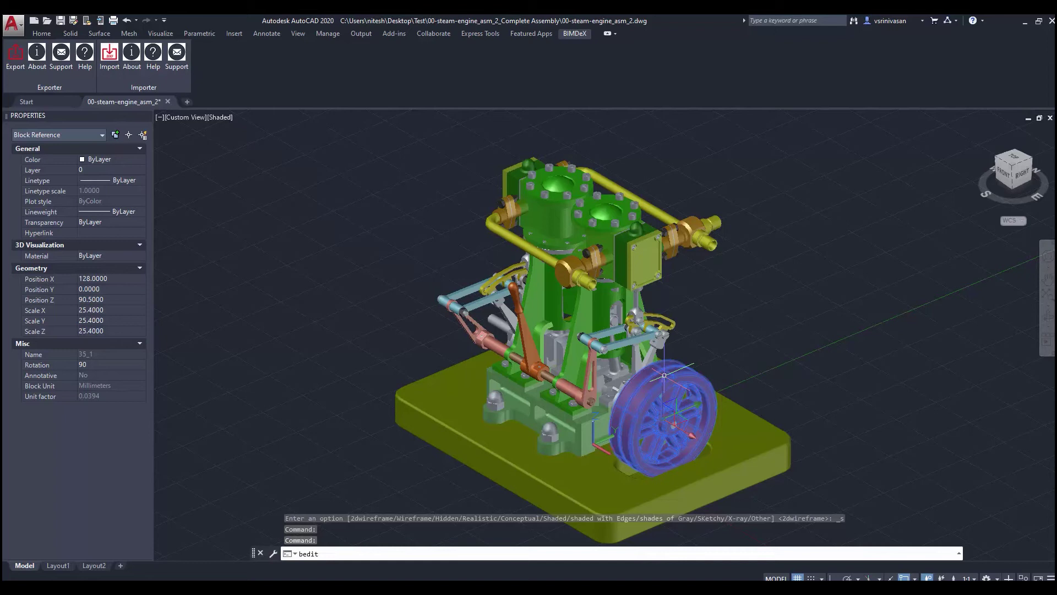
key(Return)
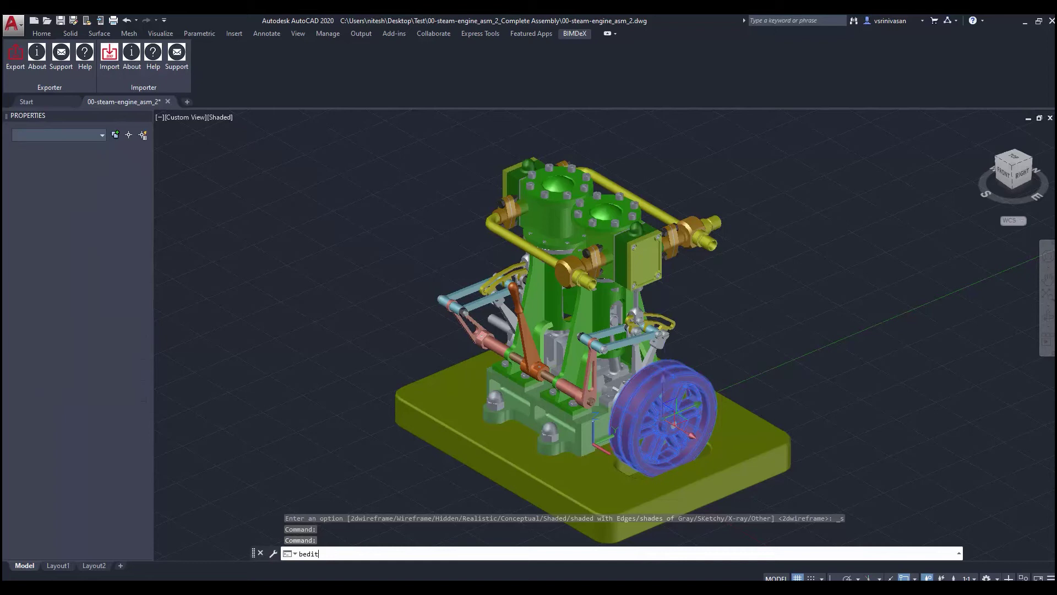
click(389, 299)
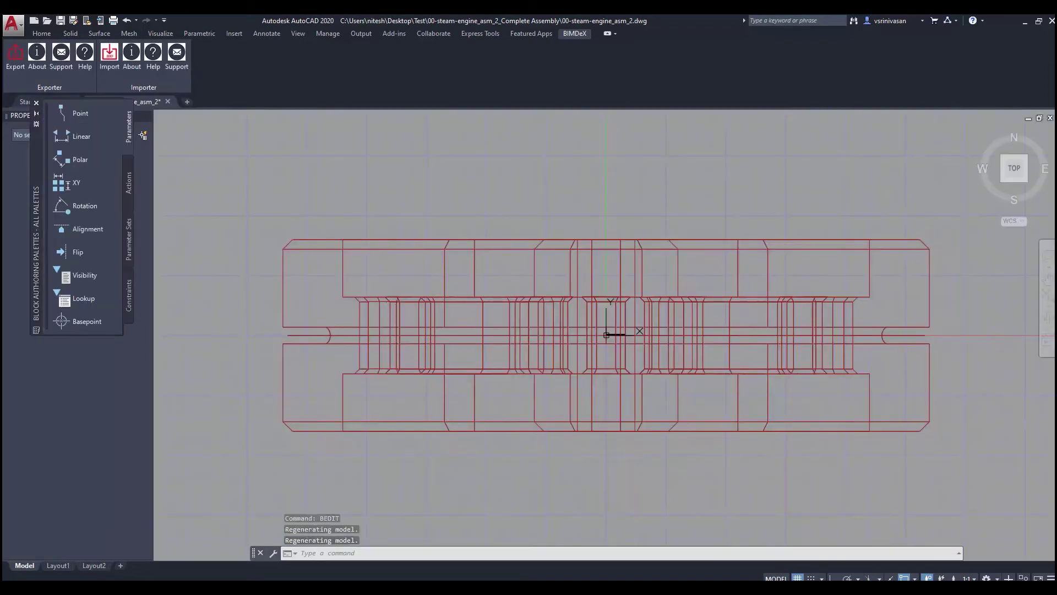
Show block 35_1 from the home view, shaded, with the grid off, orbited front-right
click(980, 131)
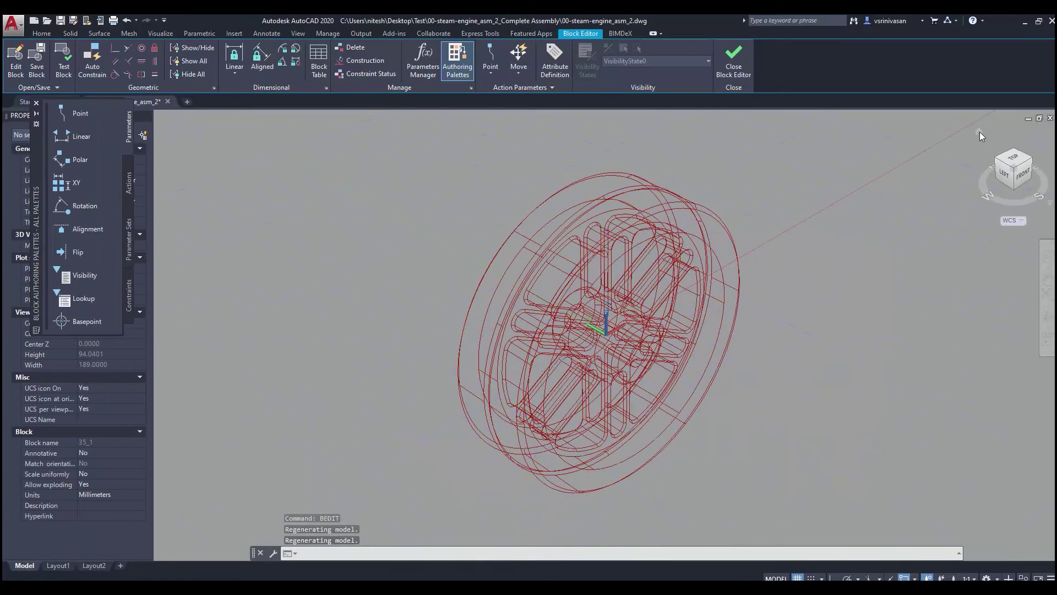
text(s)
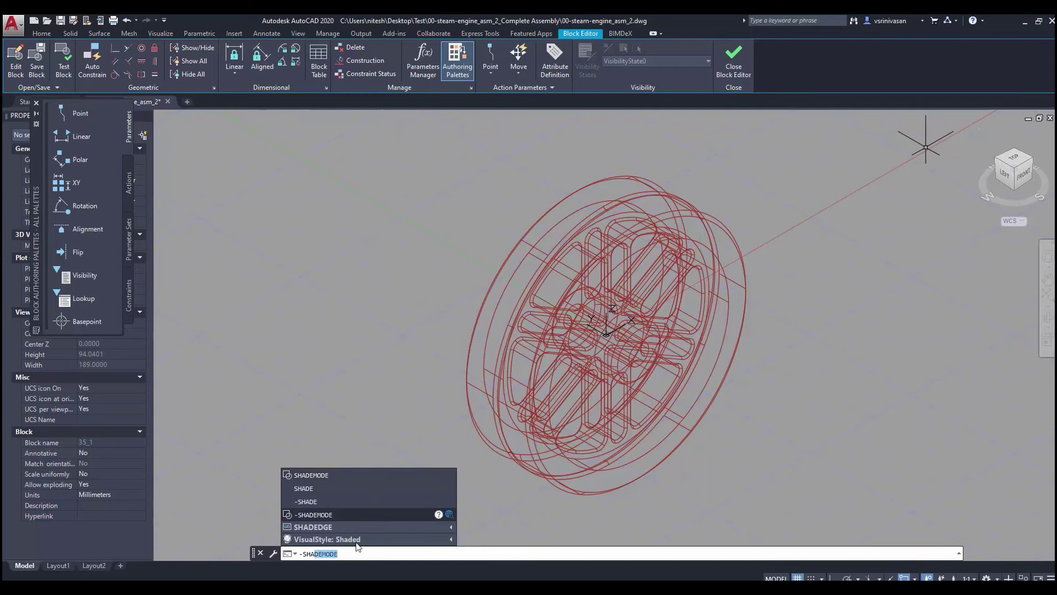
click(356, 541)
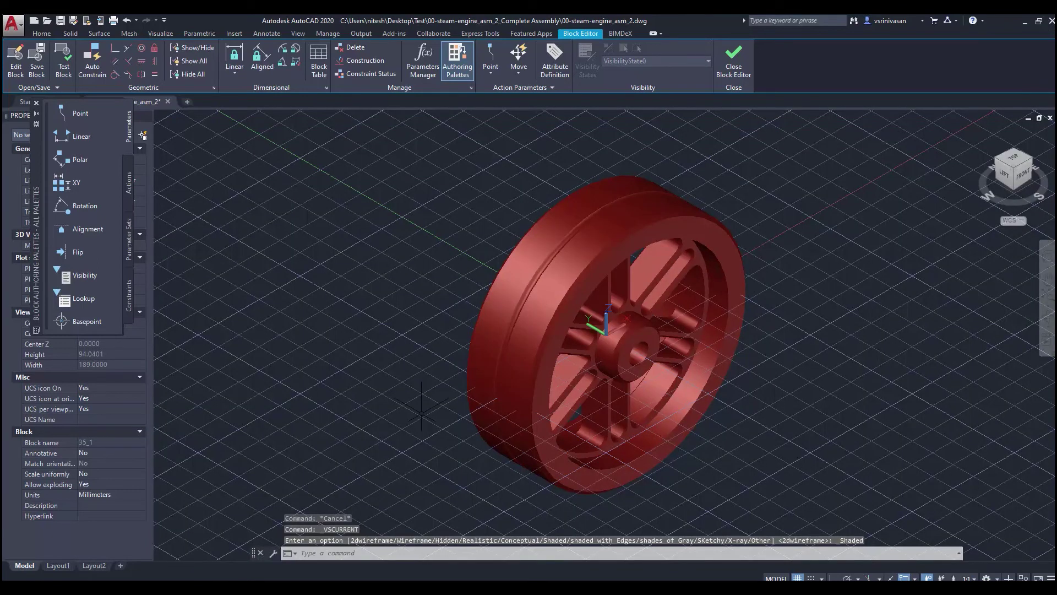
key(F7)
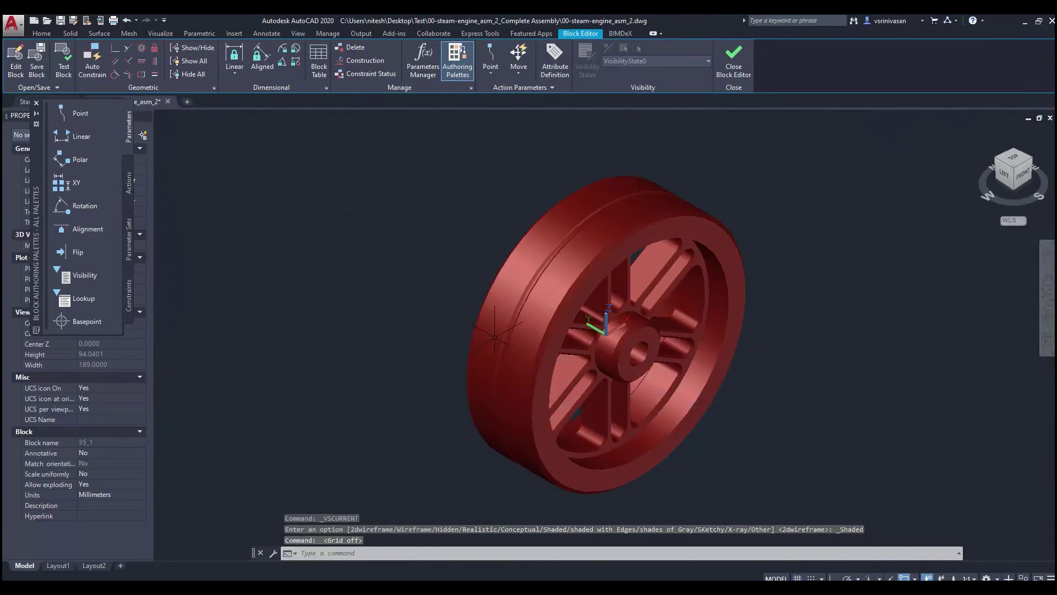
mouse_move(422, 412)
shift+middle_down()
mouse_move(425, 322)
mouse_move(262, 272)
mouse_move(317, 267)
mouse_move(468, 292)
mouse_move(440, 312)
shift+middle_up()
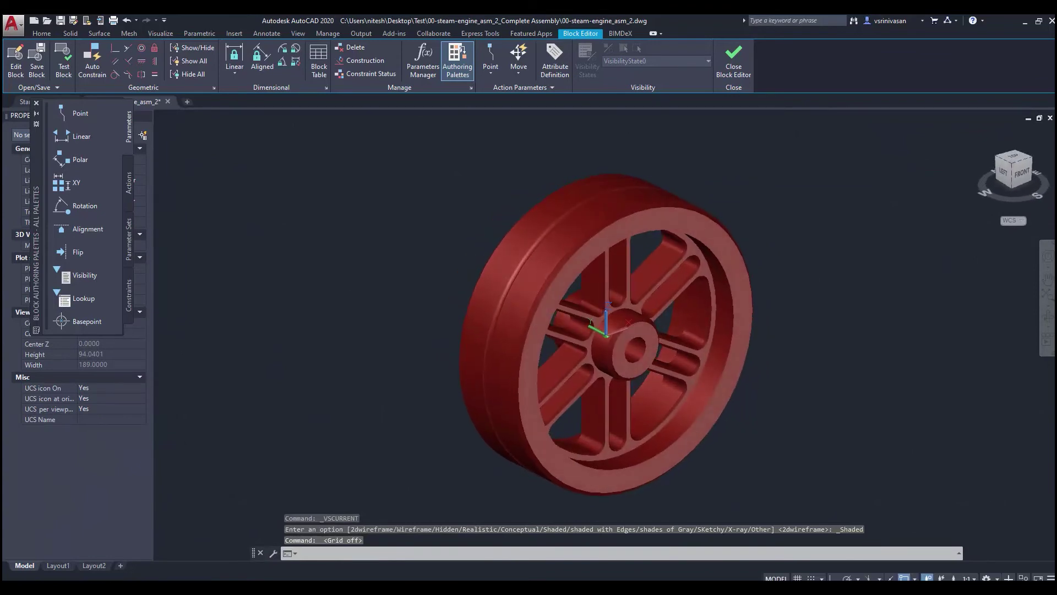
Review the flywheel's imported parameters, then close the block editor discarding changes
click(424, 61)
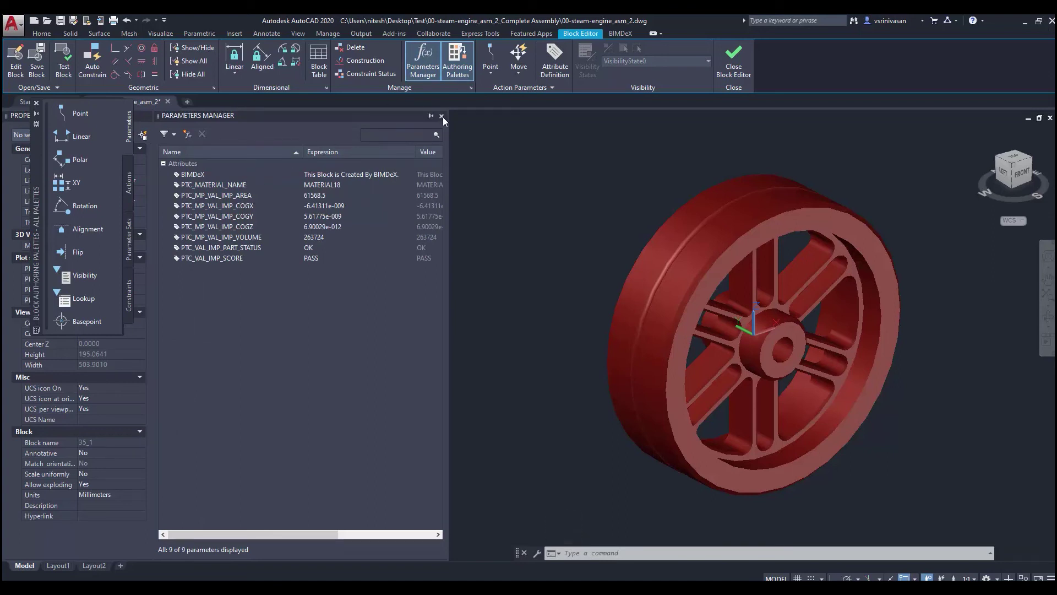
click(442, 116)
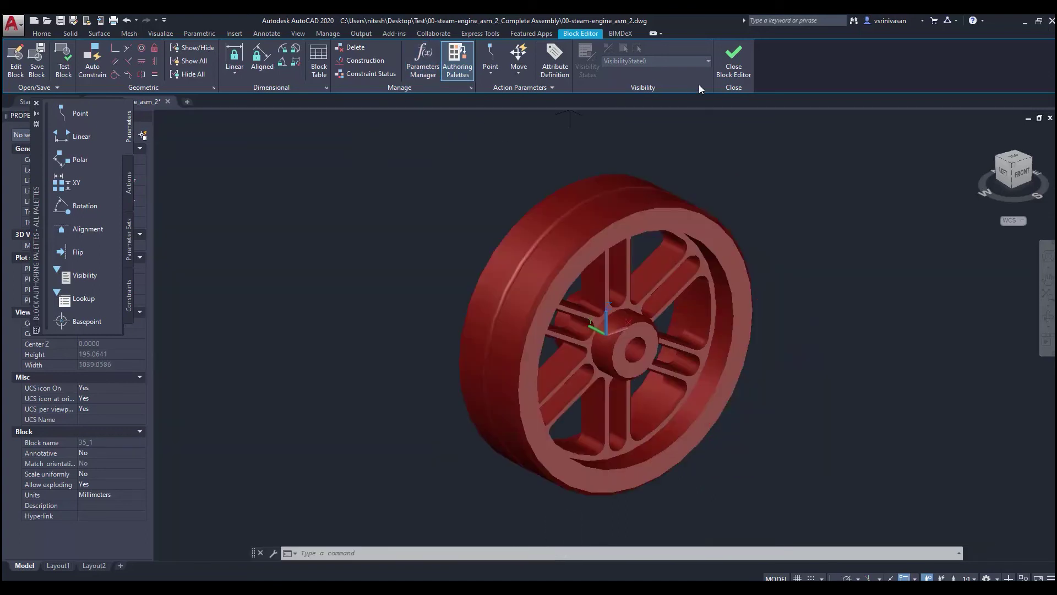
click(734, 65)
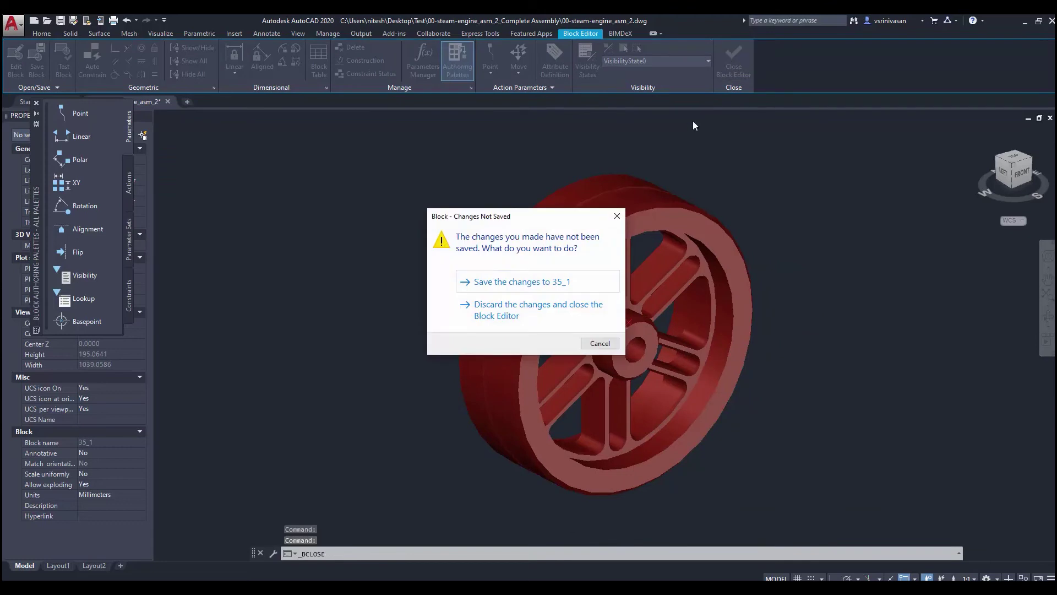
click(537, 310)
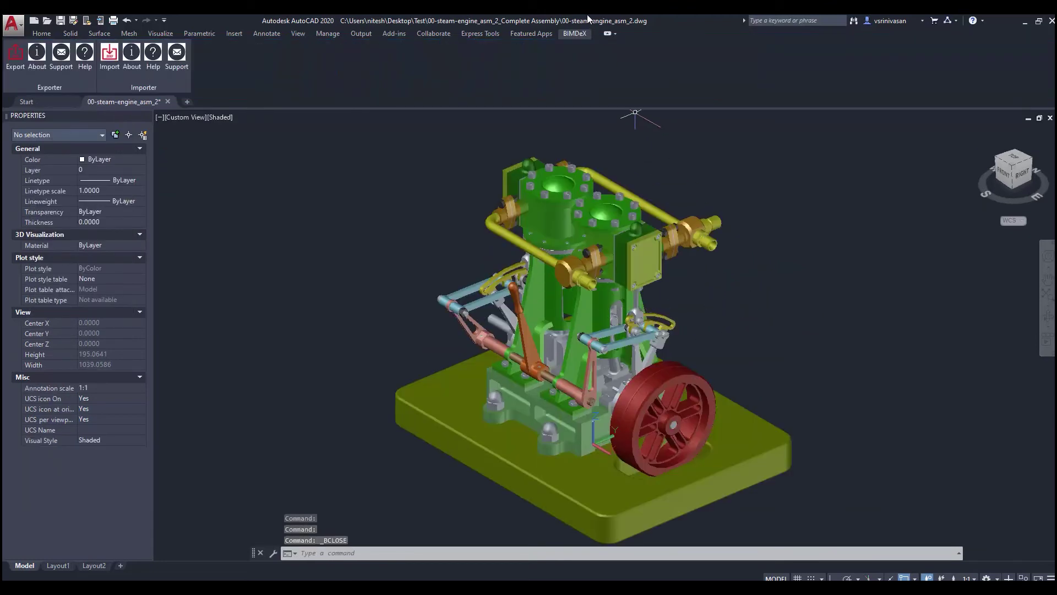
scroll(719, 386, up, 2)
scroll(724, 387, up, 2)
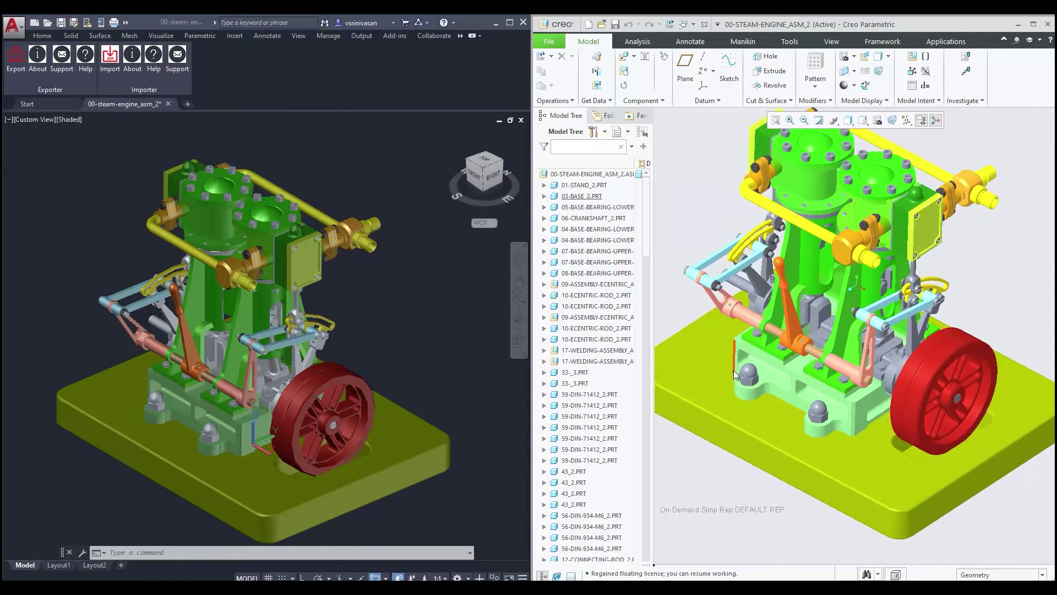
Show the steam engine from the front in both AutoCAD and Creo, fitted to view
scroll(735, 372, down, 2)
scroll(699, 333, up, 1)
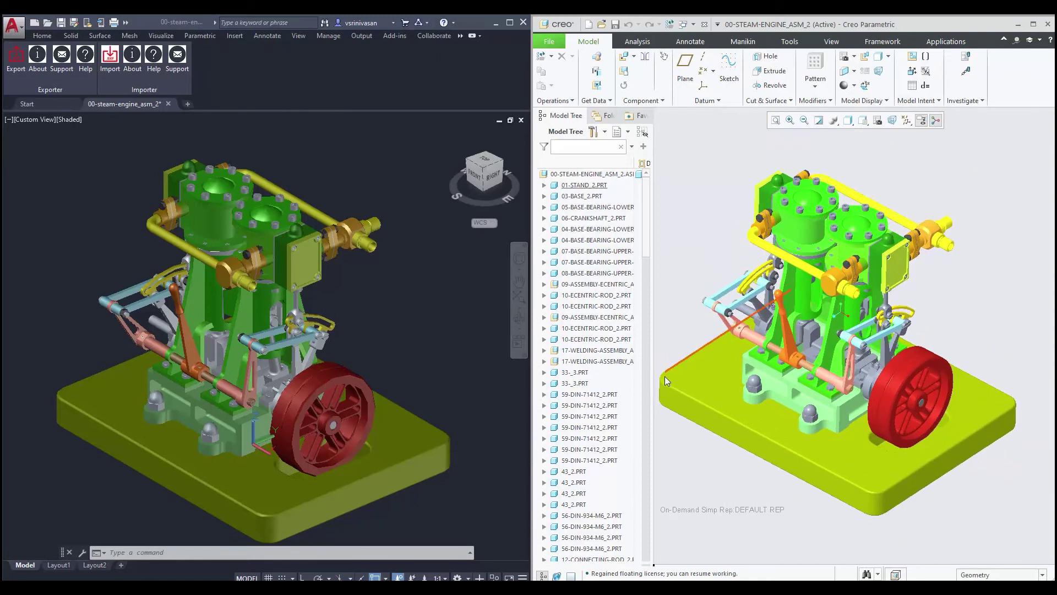
scroll(306, 464, down, 2)
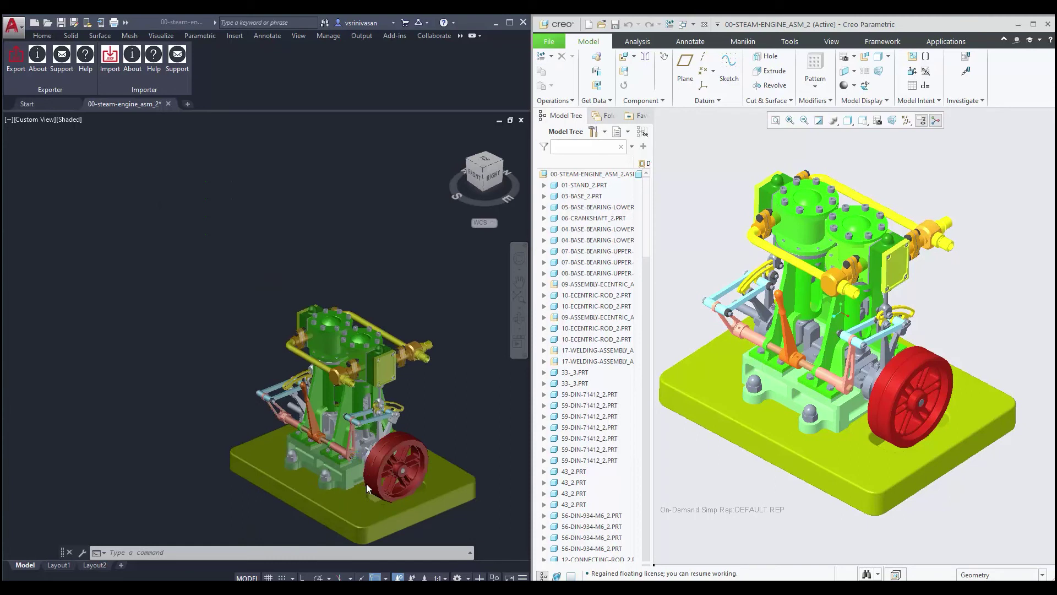
scroll(426, 408, up, 3)
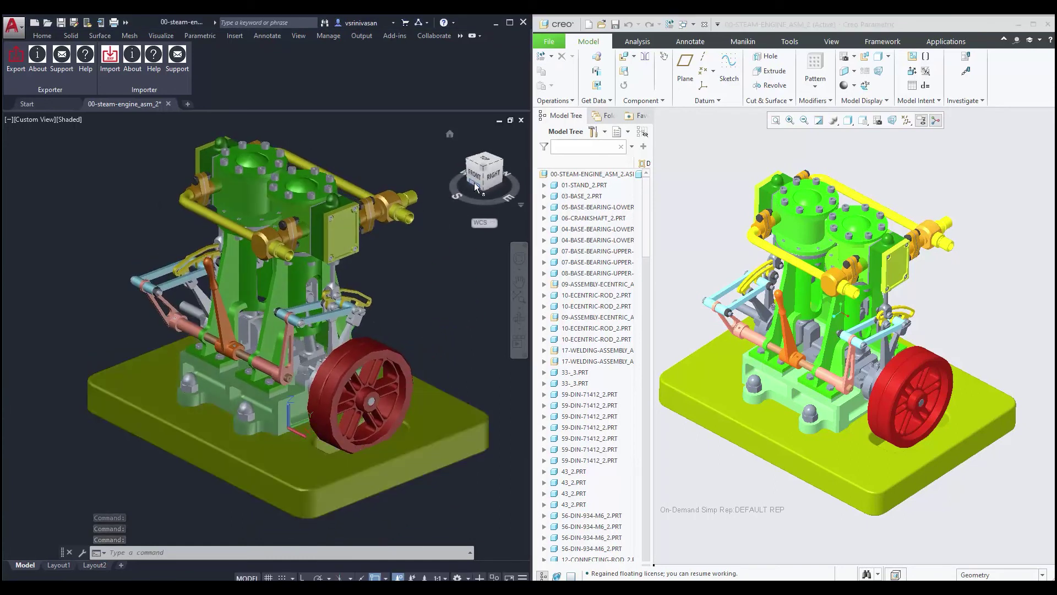
click(474, 175)
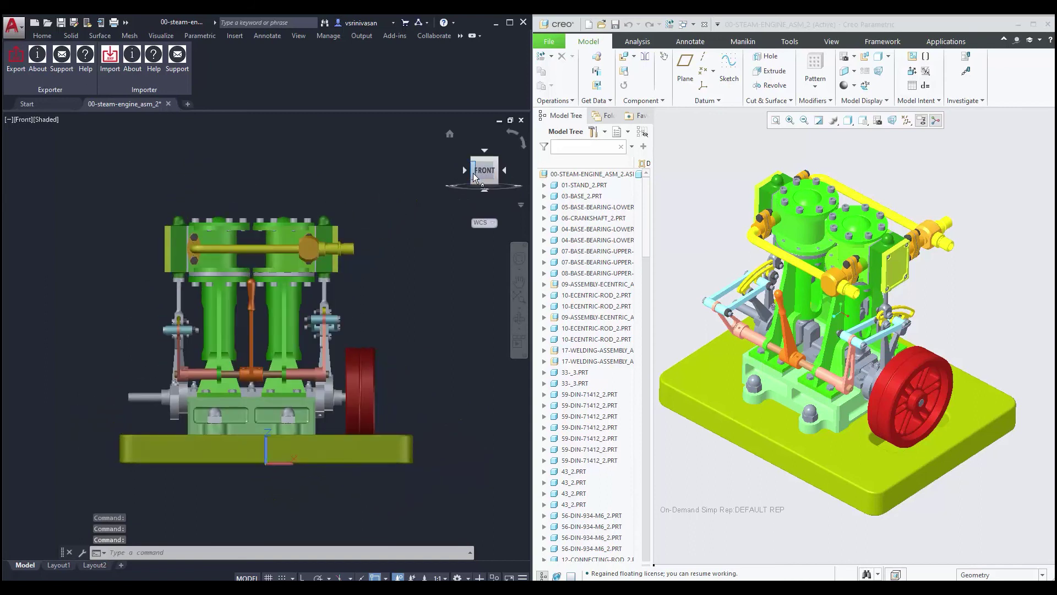
shift+middle_drag(708, 468, 730, 441)
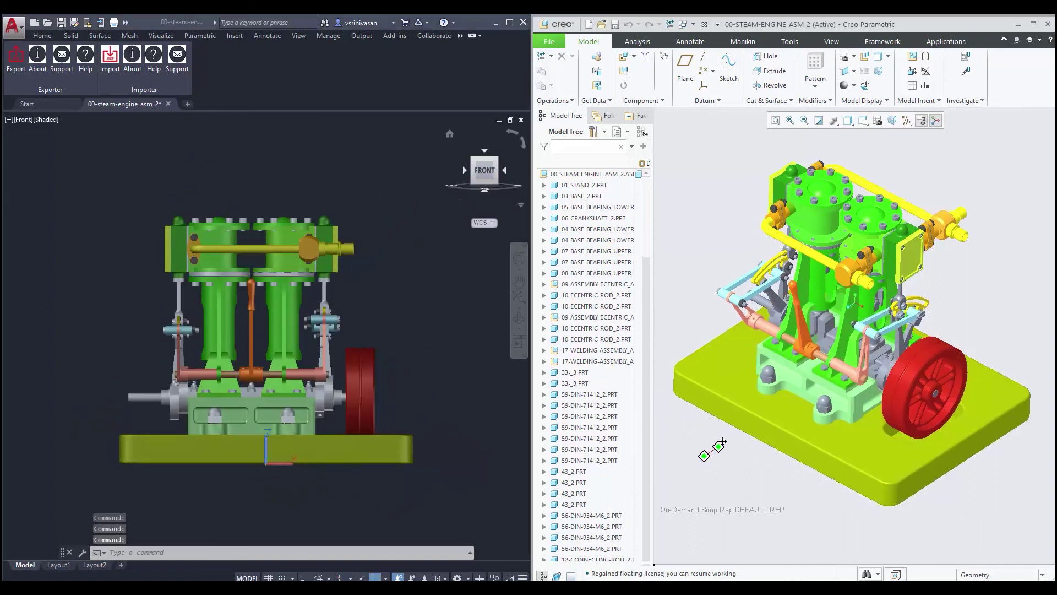
key(ctrl+d)
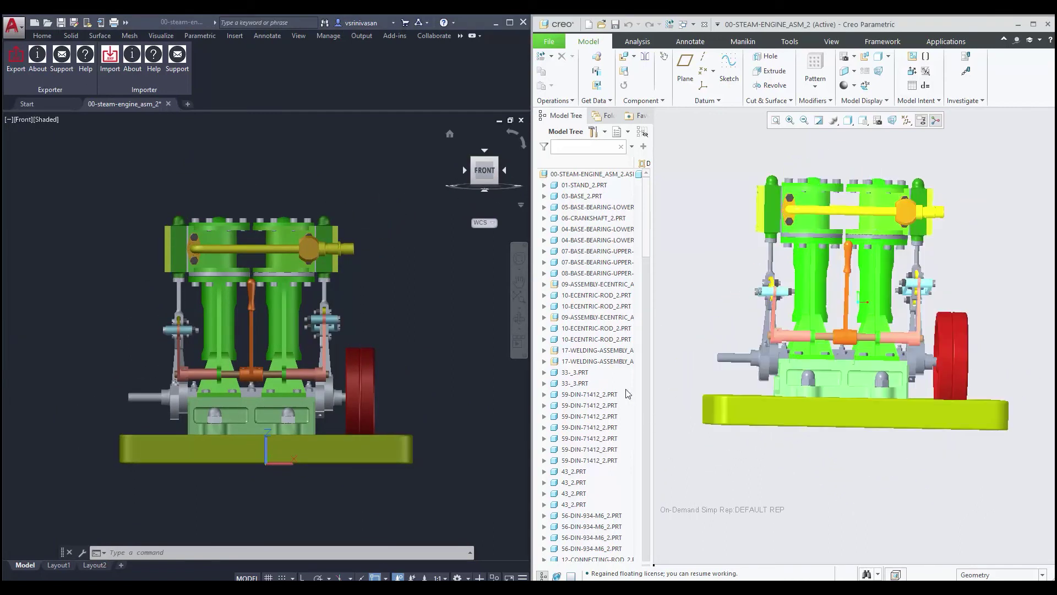
Set AutoCAD to southeast isometric and Creo to a matching saved isometric orientation
click(452, 131)
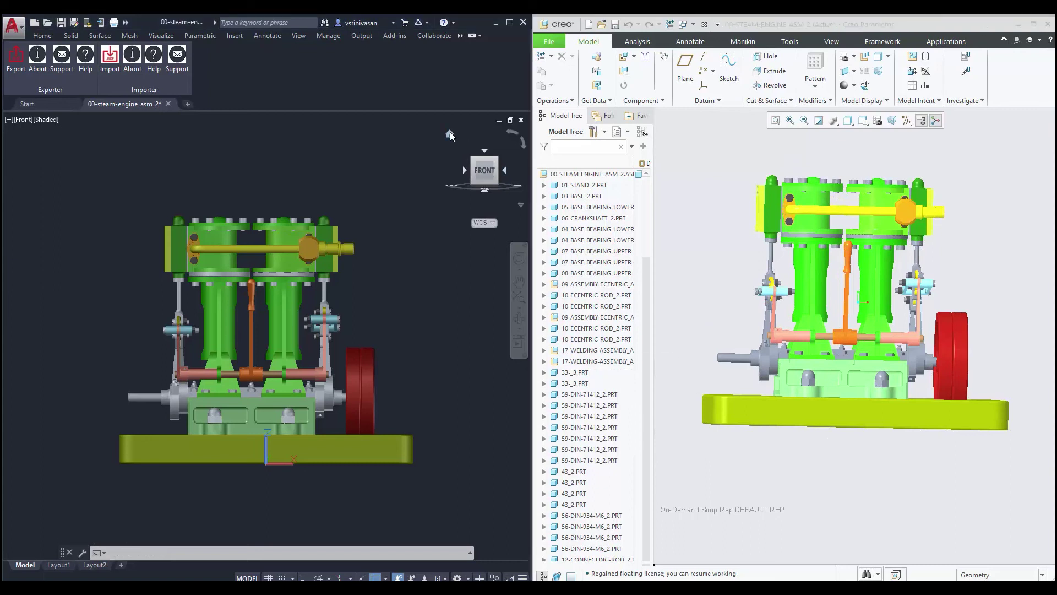
click(450, 134)
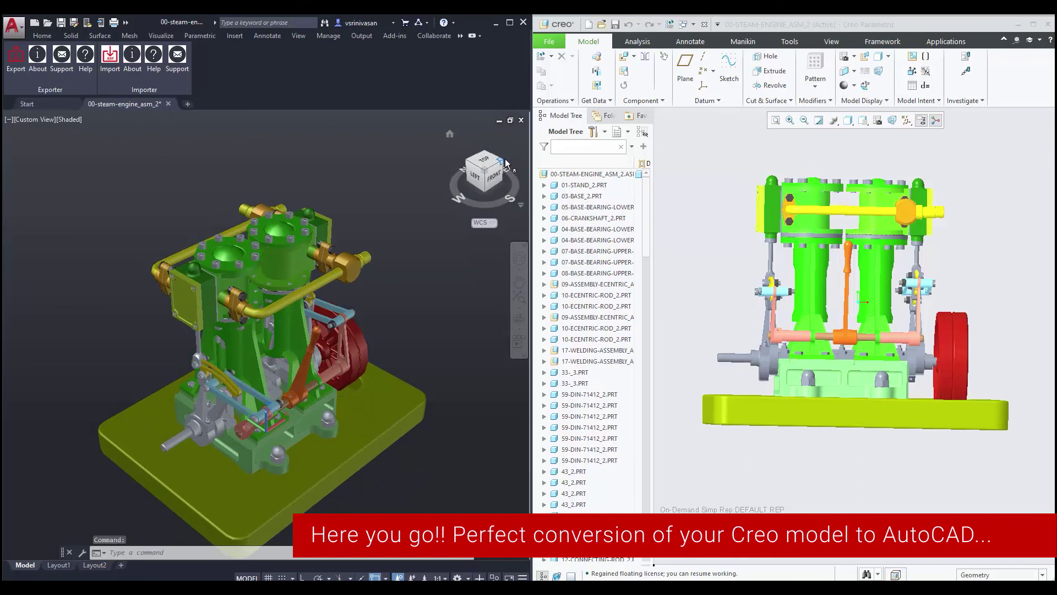
click(503, 160)
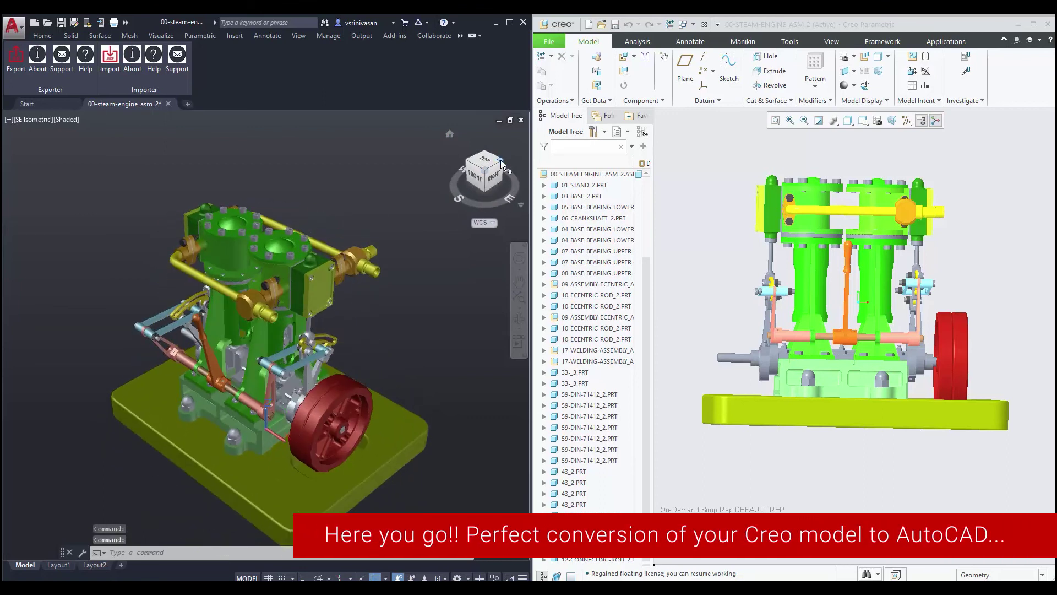
click(869, 123)
click(884, 145)
middle_drag(912, 269, 972, 333)
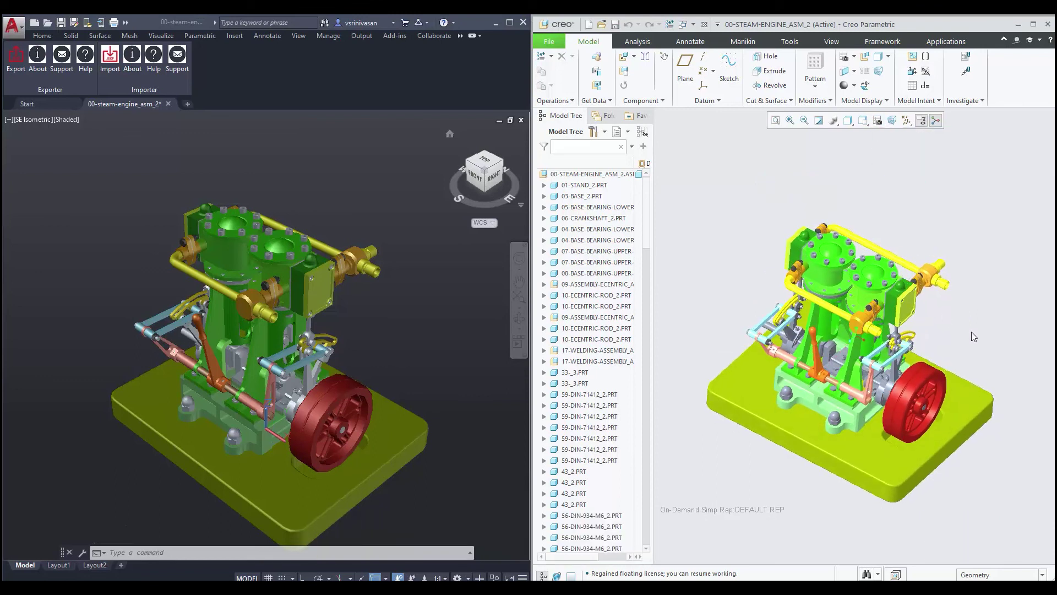